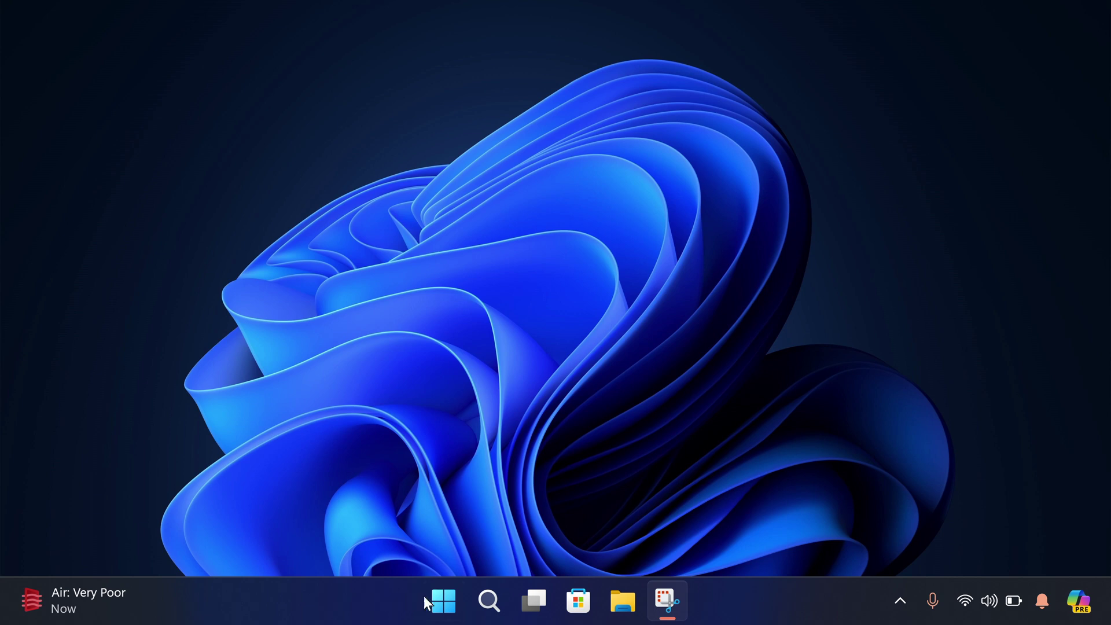
Launch Command Prompt as administrator, maximize it, and start diskpart
left_click(441, 603)
type("cmd")
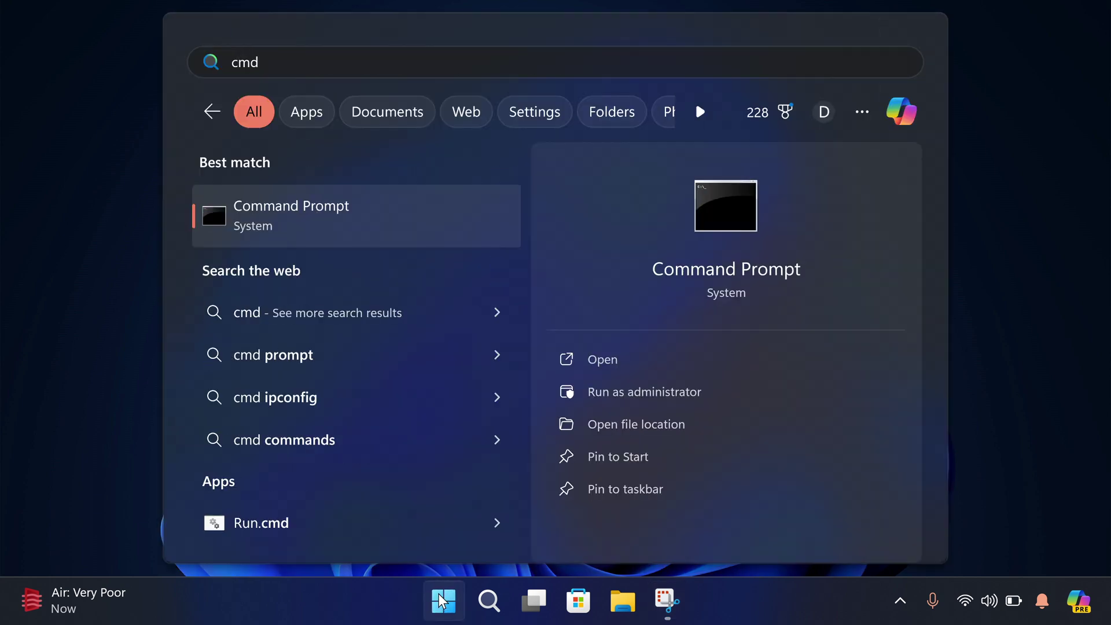
left_click(641, 402)
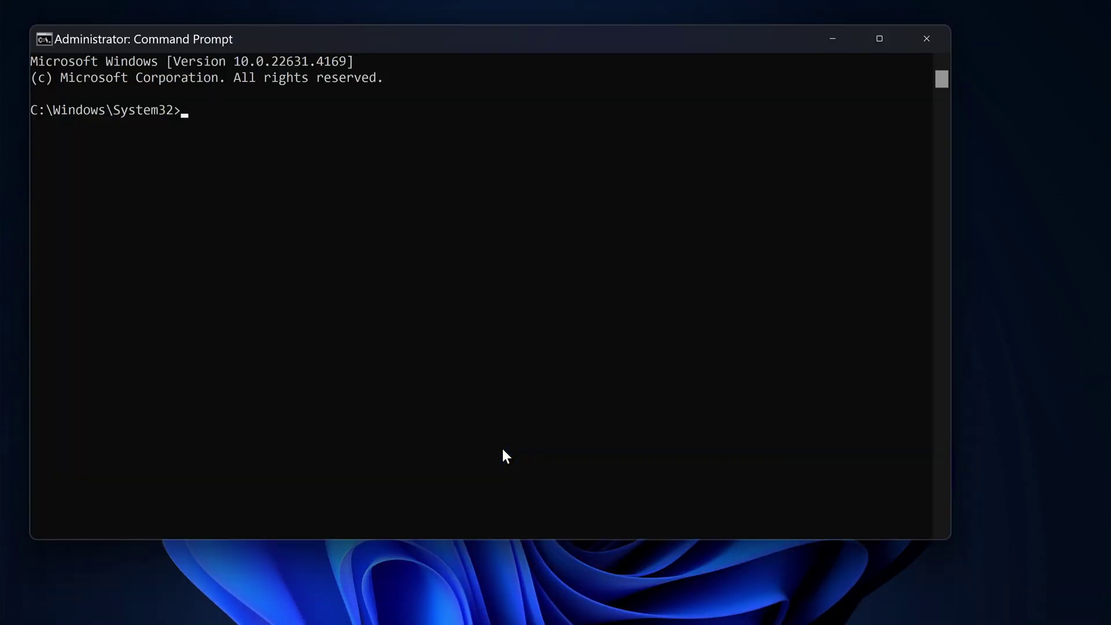
left_click(879, 41)
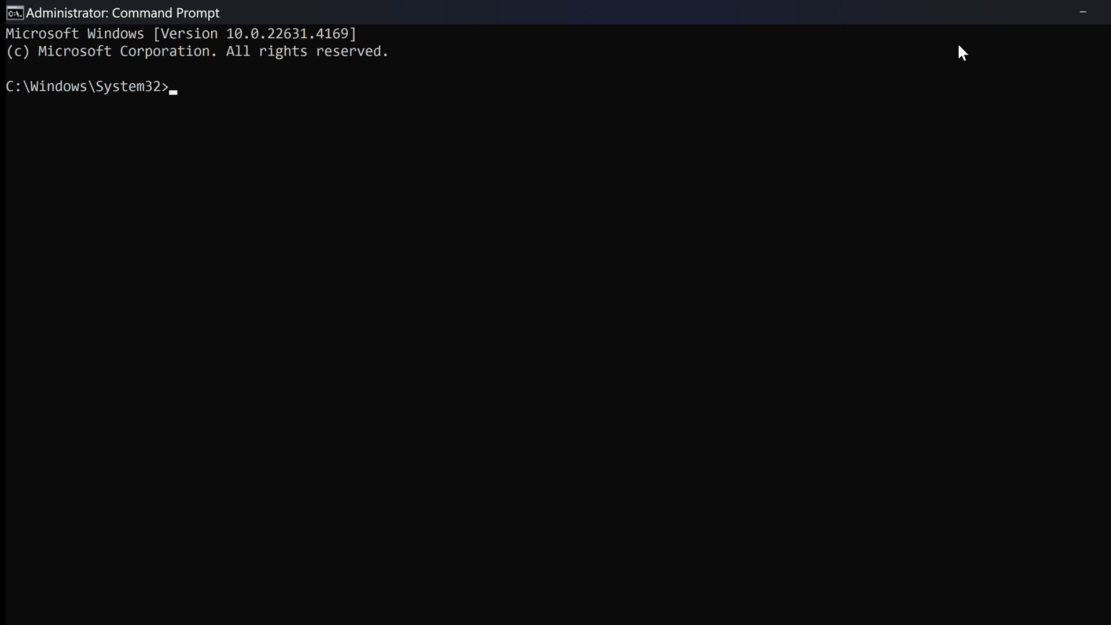
type("diskpart")
key("Return")
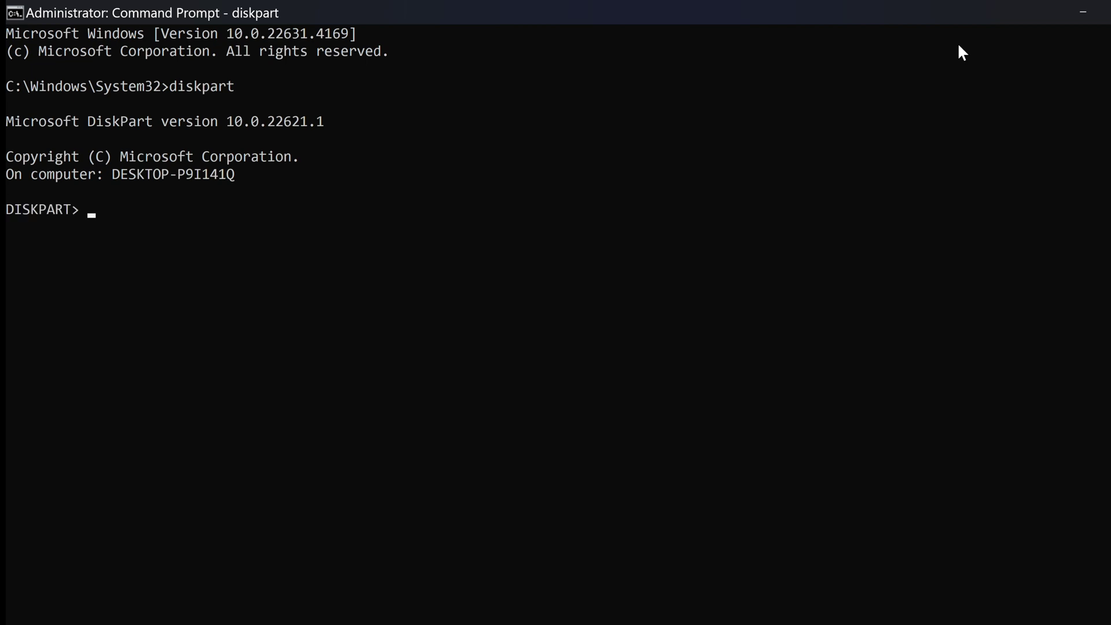
Run list disk to show Disk 0 (476 GB) and Disk 1 (232 GB), then select disk 1
type("list disk")
key("Return")
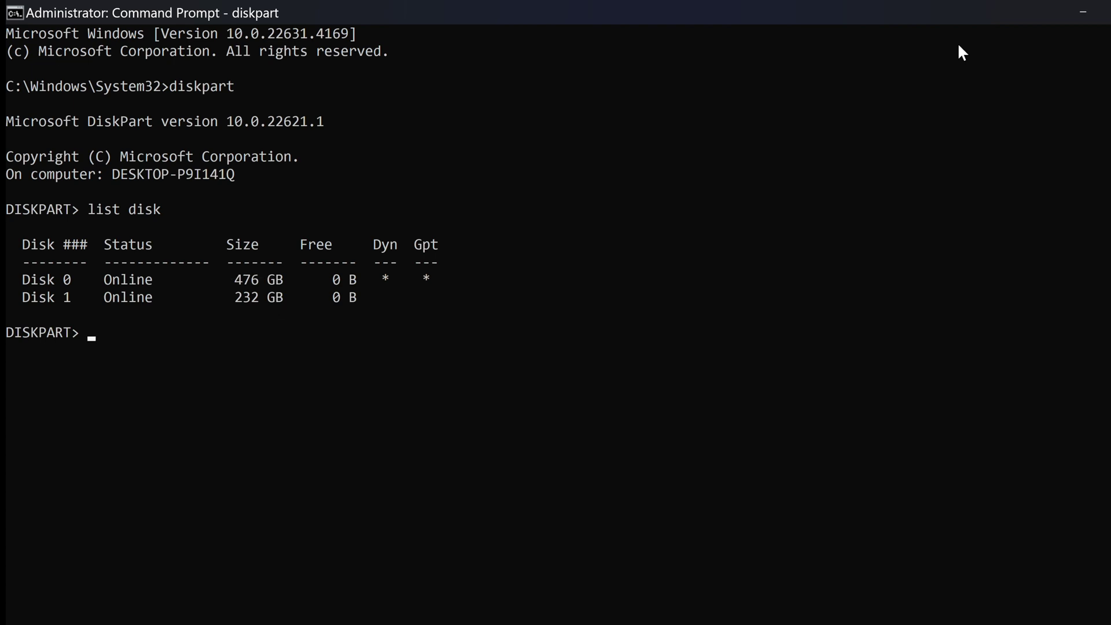
type("select disk 1")
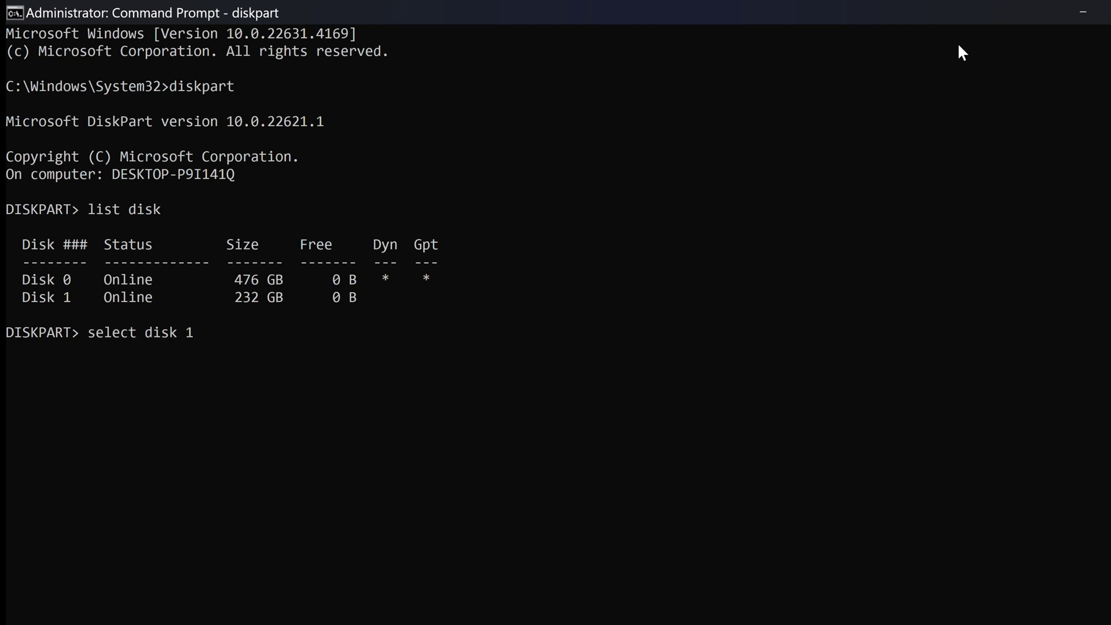
key("Return")
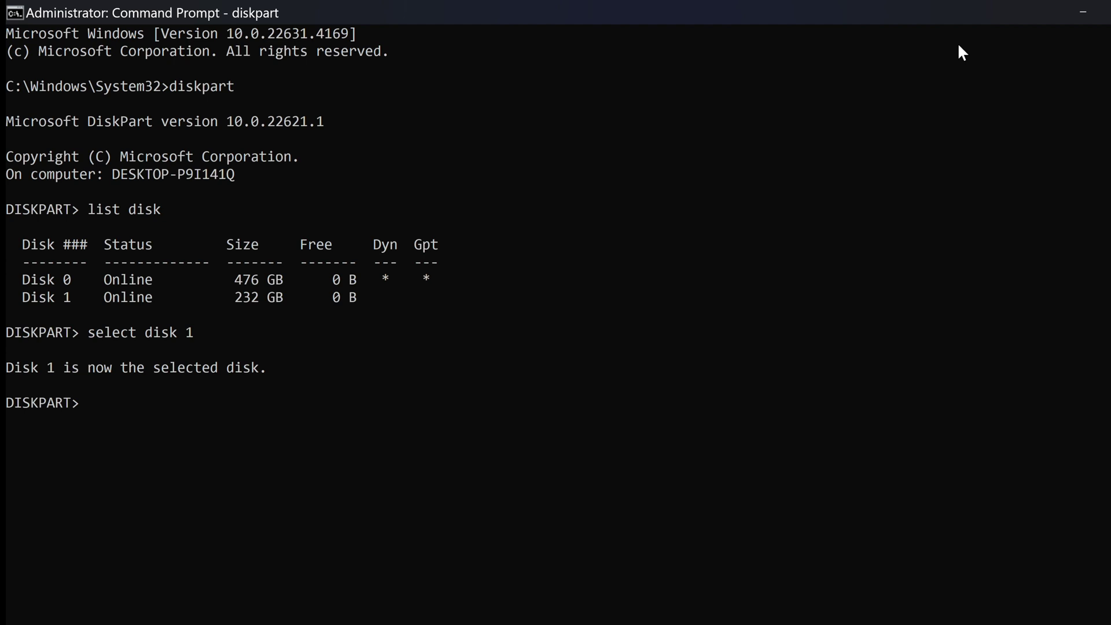
Run clean, convert gpt and create partition primary on Disk 1
type("clean")
key("Return")
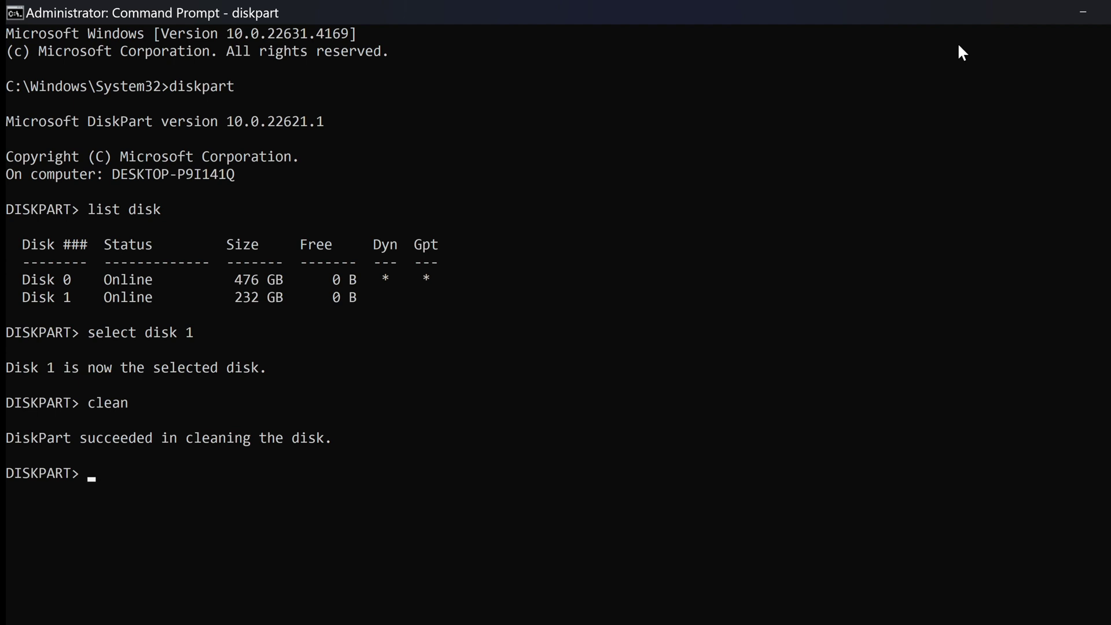
type("convert gpt")
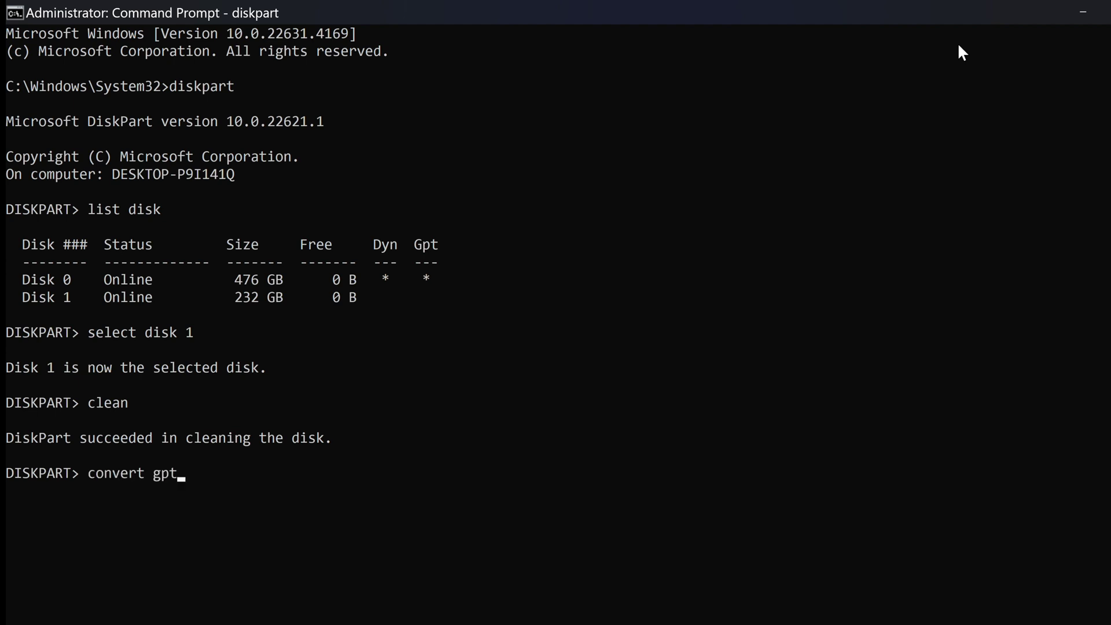
key("Return")
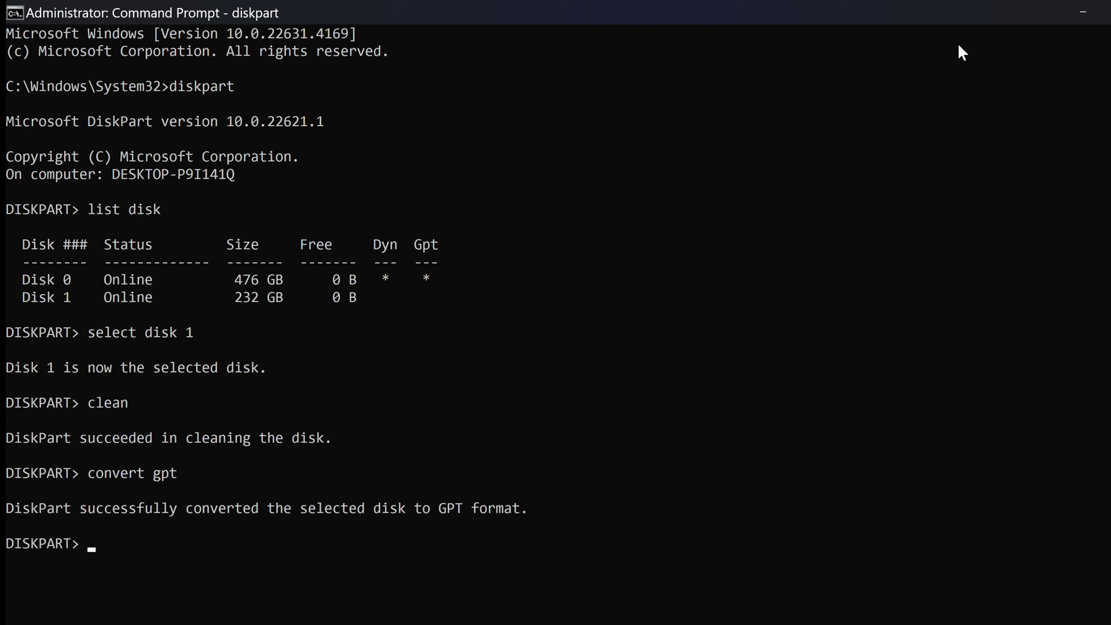
type("create partition primary")
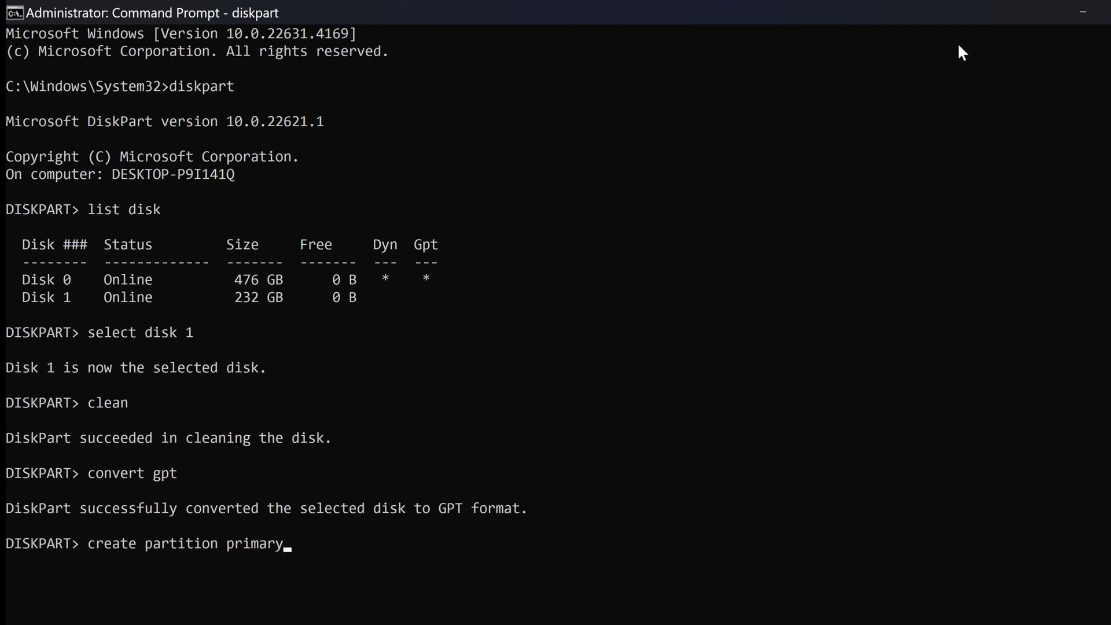
key("Return")
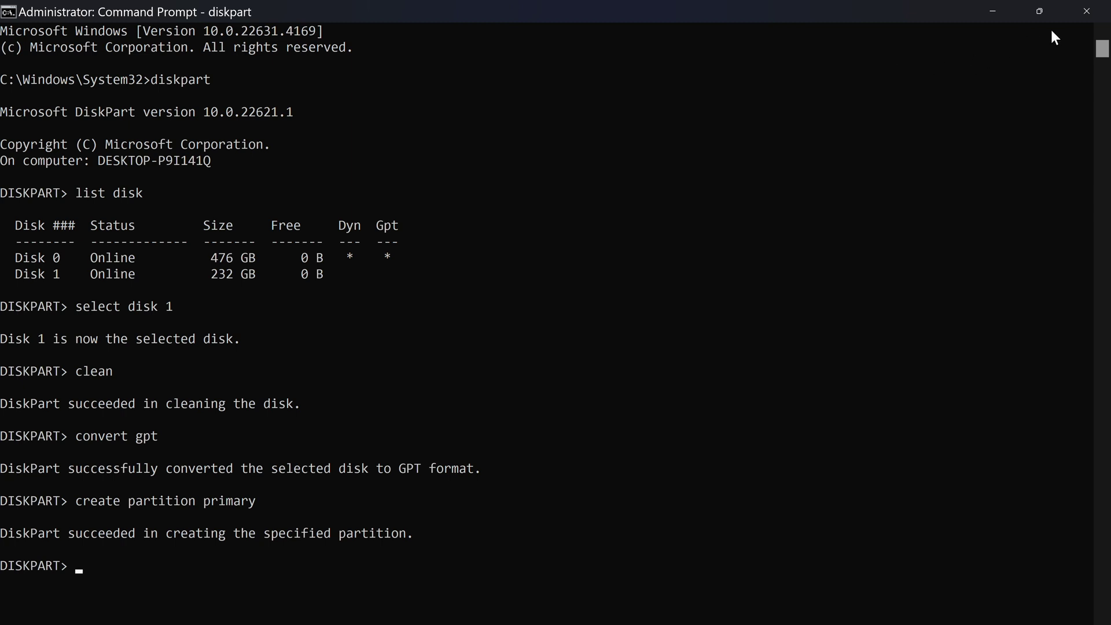
Close Command Prompt and convert the StoreJet Transcend disk to GPT in Paragon Partition Manager
left_click(1088, 13)
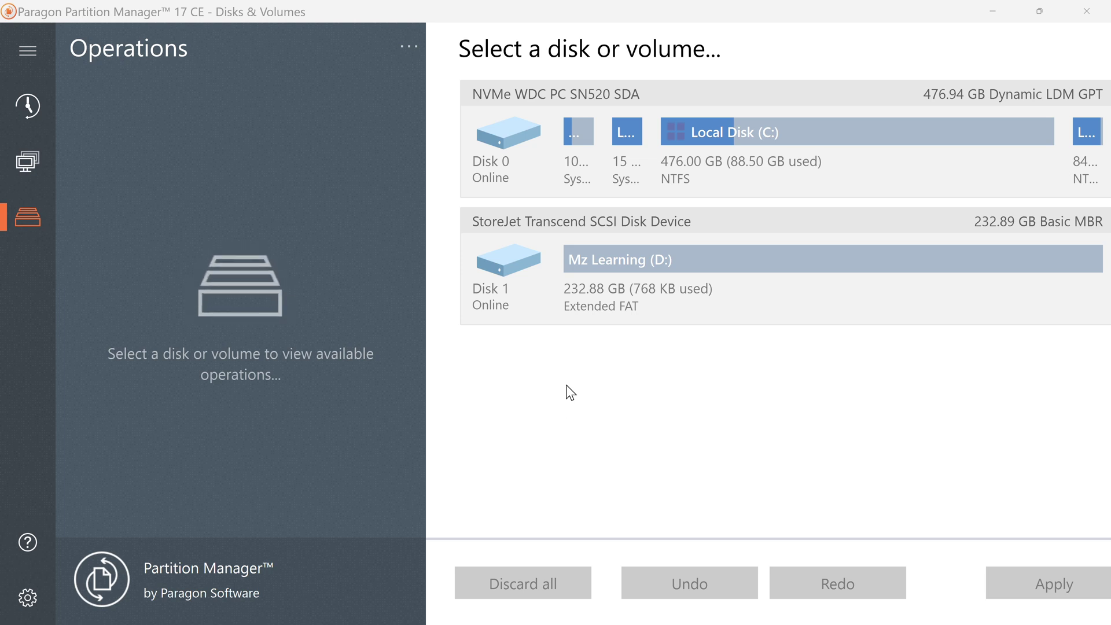
left_click(595, 212)
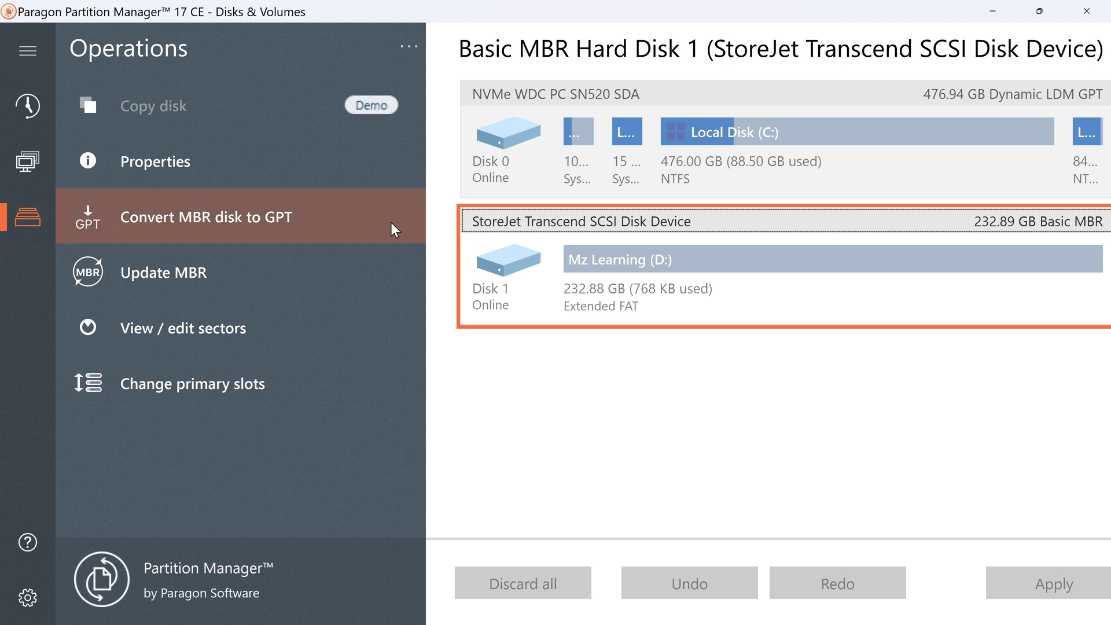
left_click(216, 225)
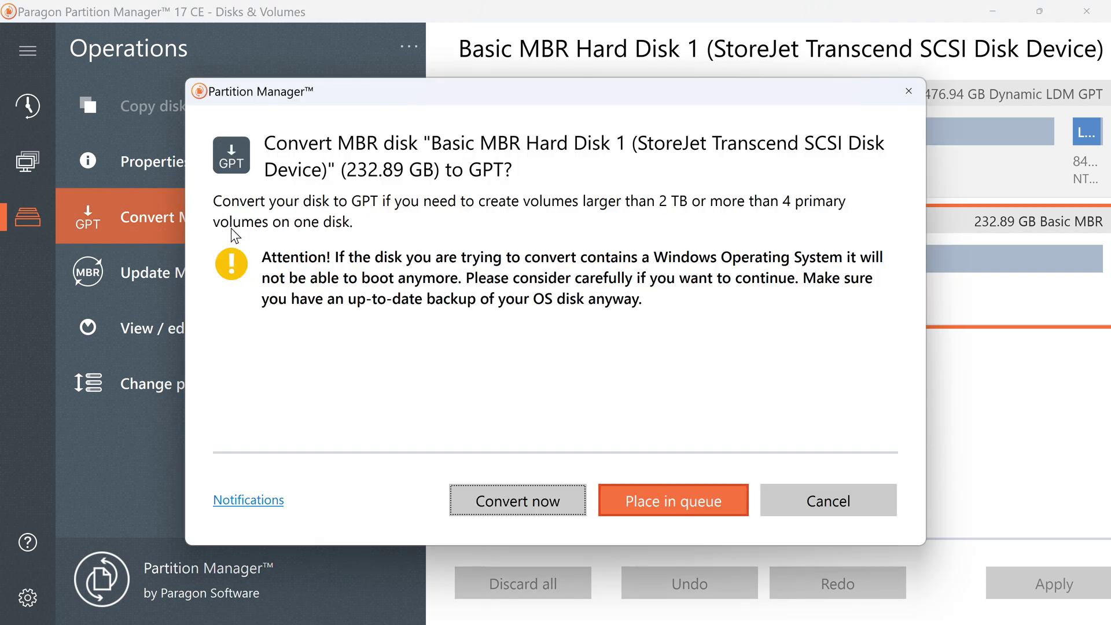
left_click(499, 498)
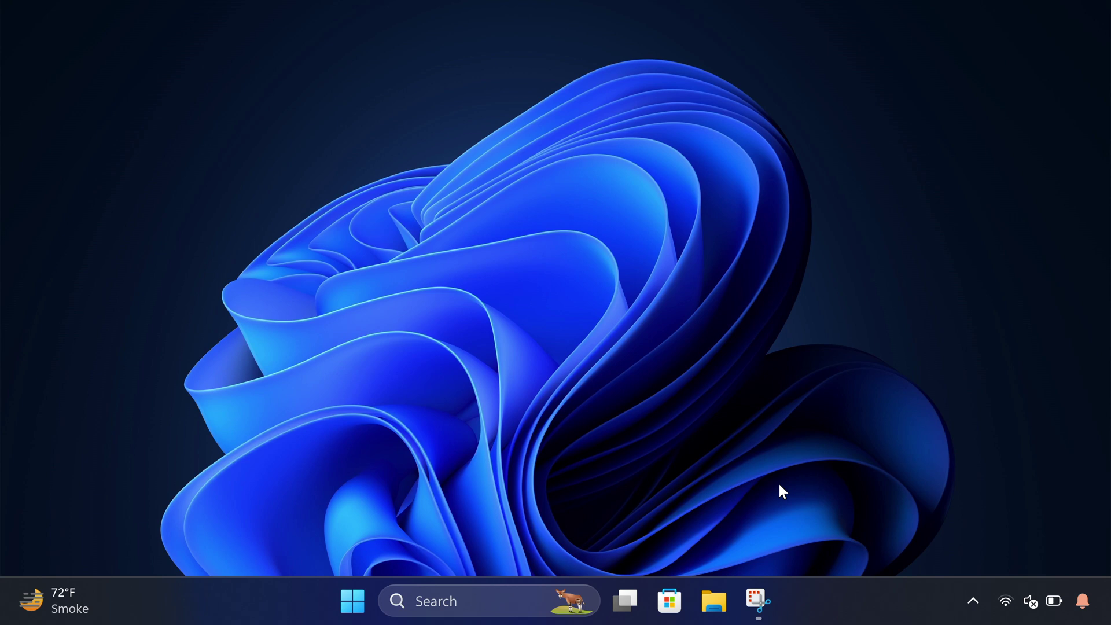
Search the Microsoft Store for python and install Python 3.12
left_click(665, 604)
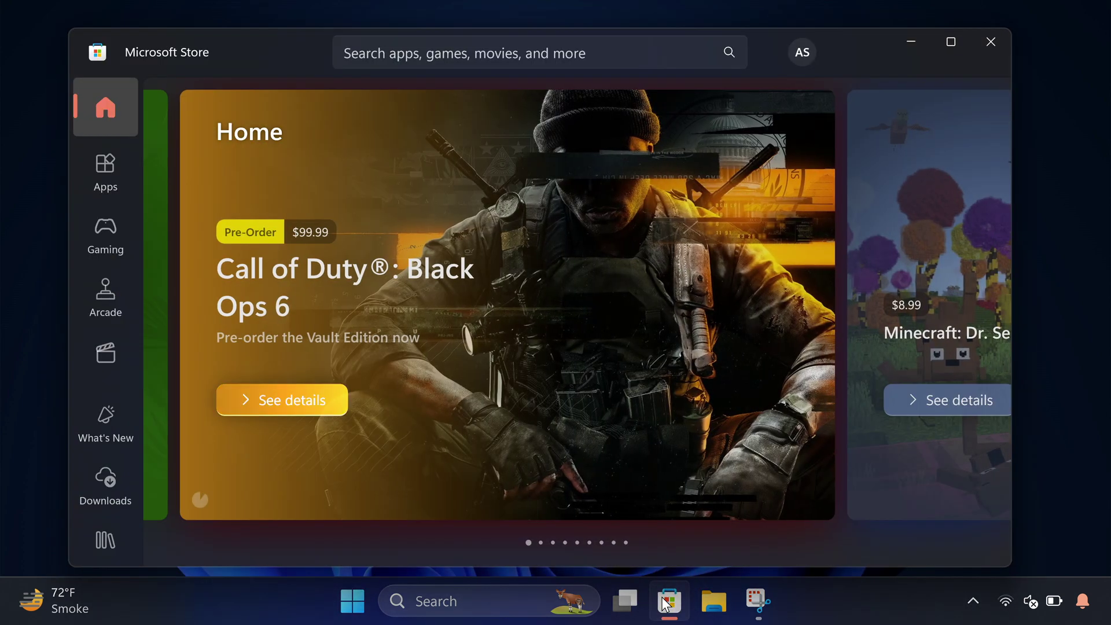
left_click(375, 46)
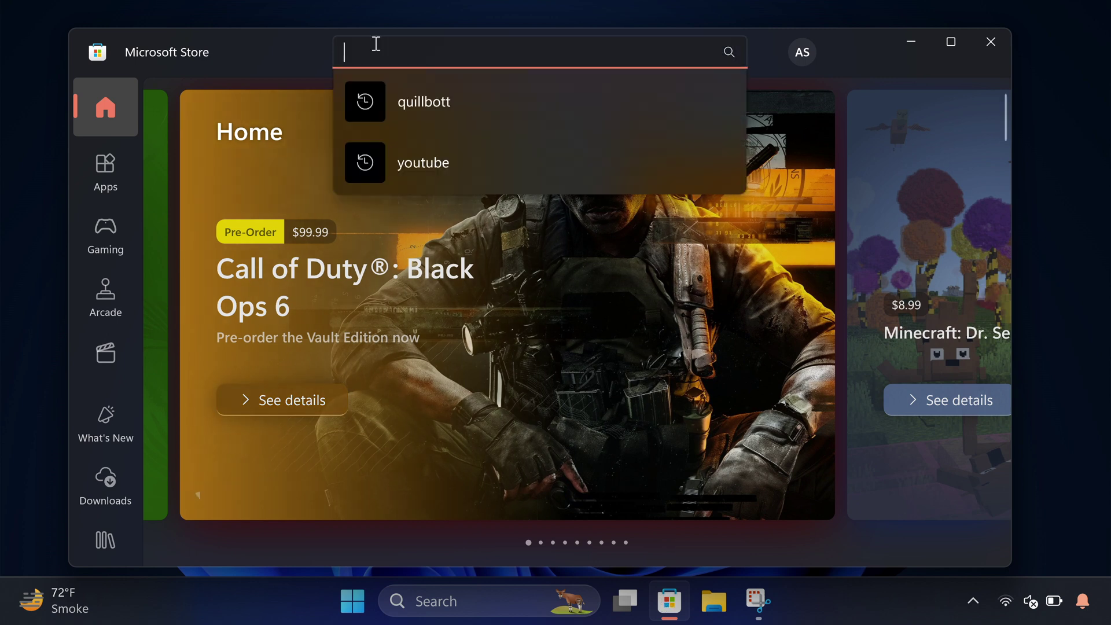
type("python")
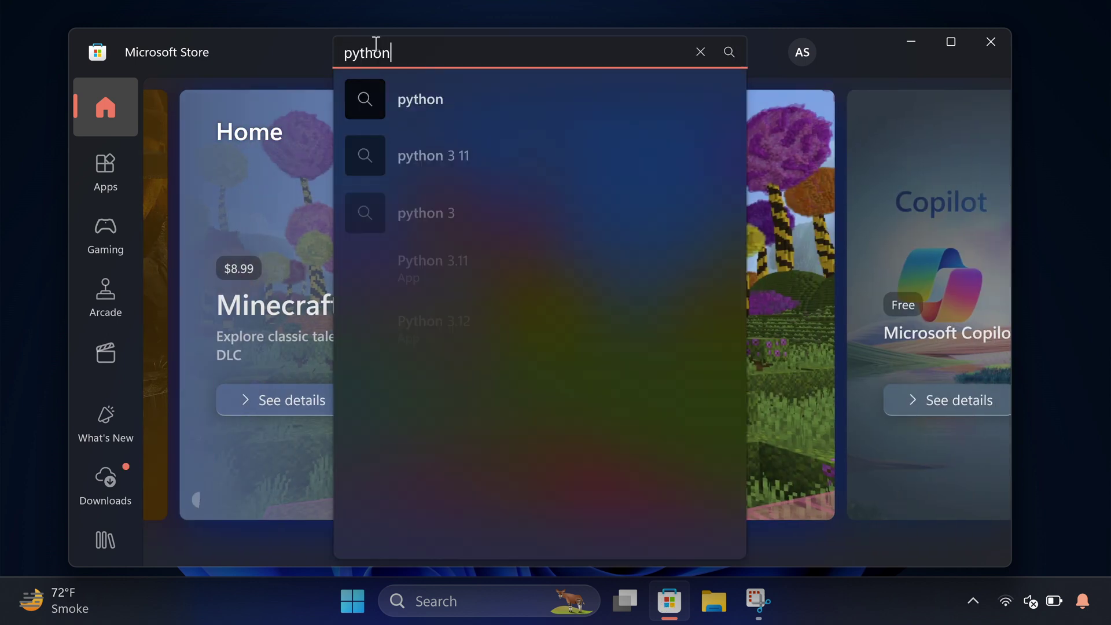
key("Return")
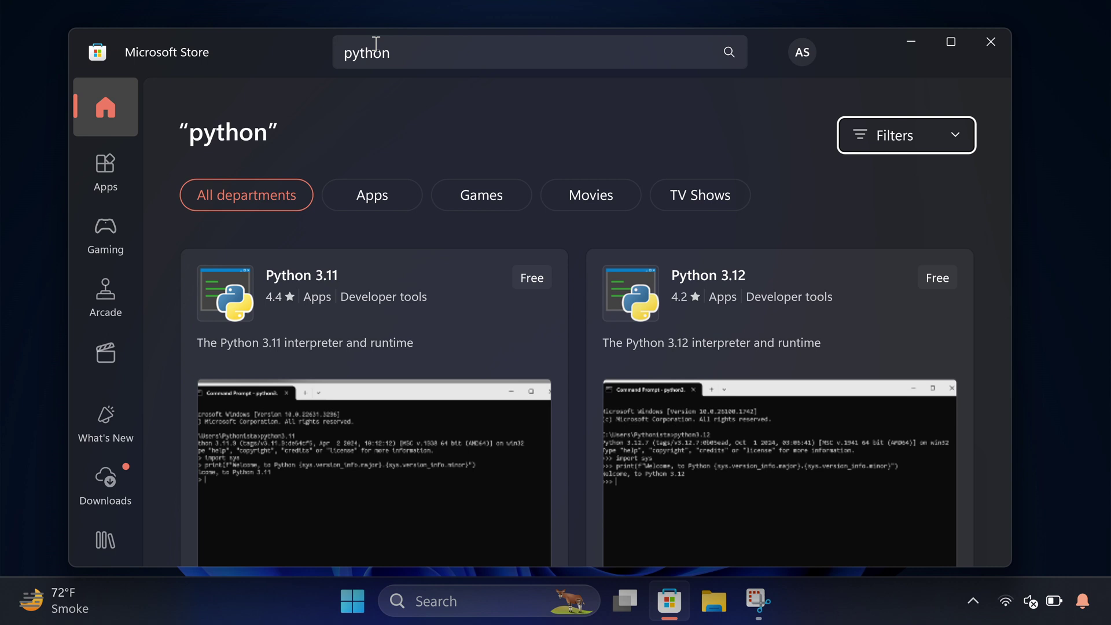
scroll(602, 130, "down", 1)
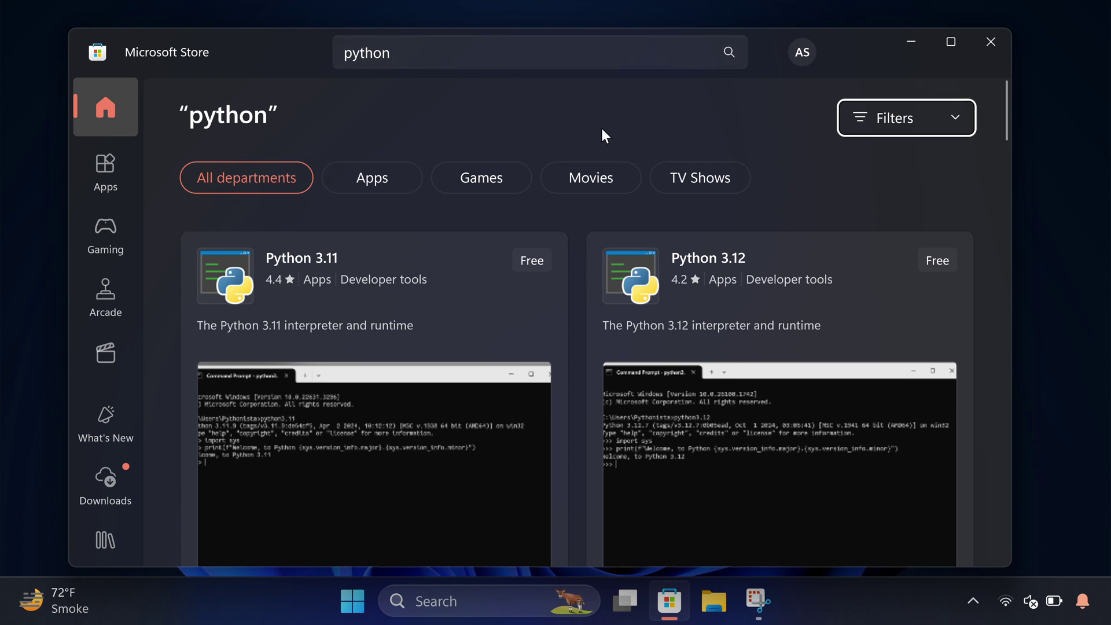
left_click(939, 262)
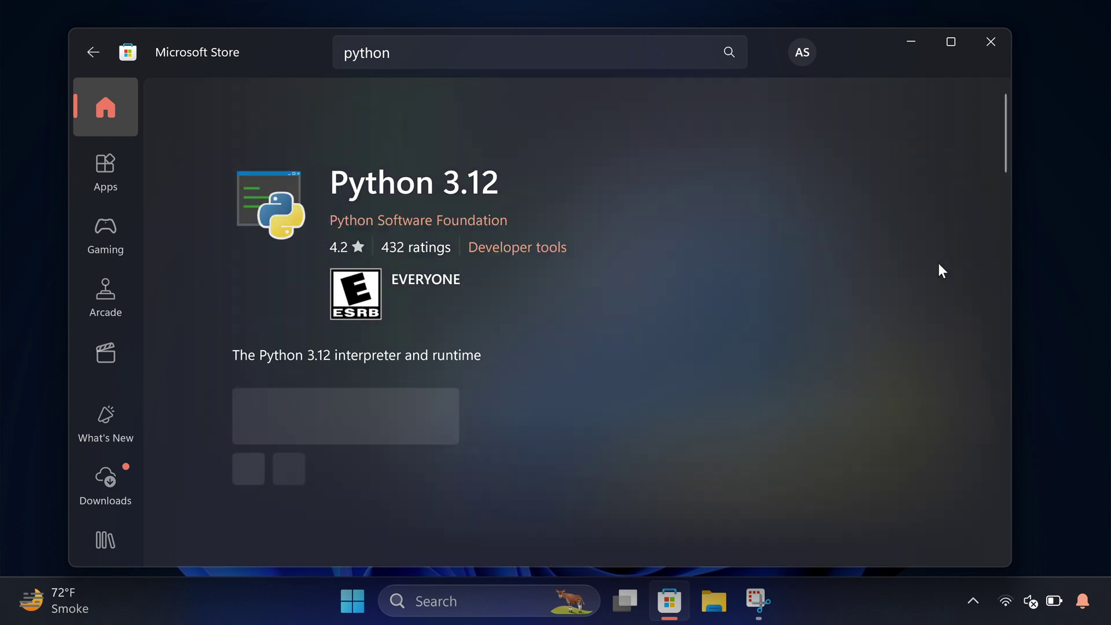
left_click(397, 409)
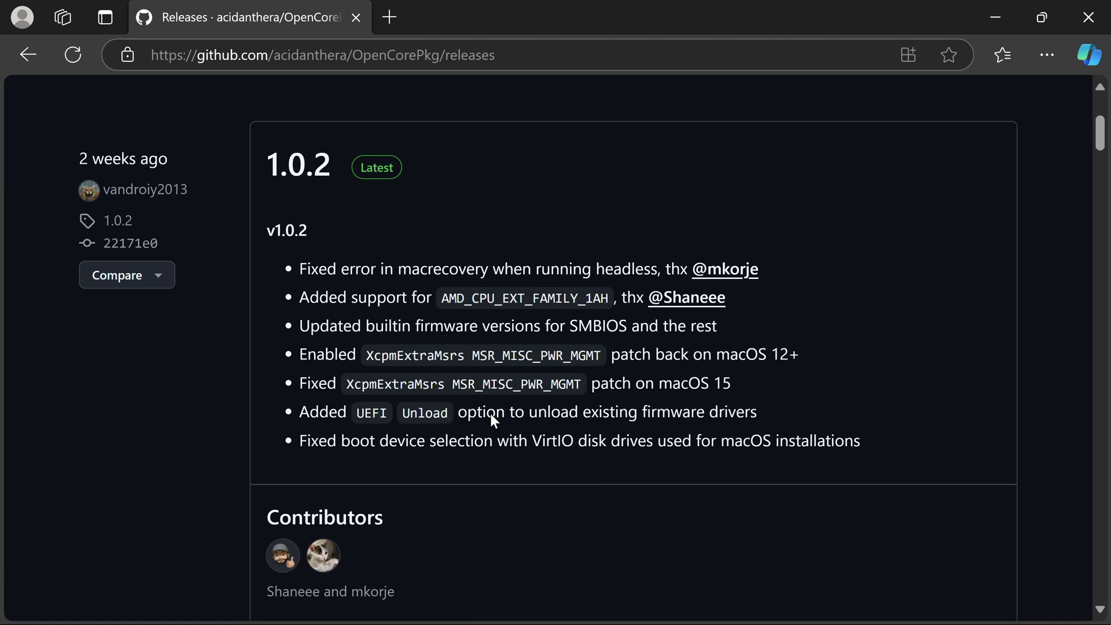
scroll(491, 413, "down", 5)
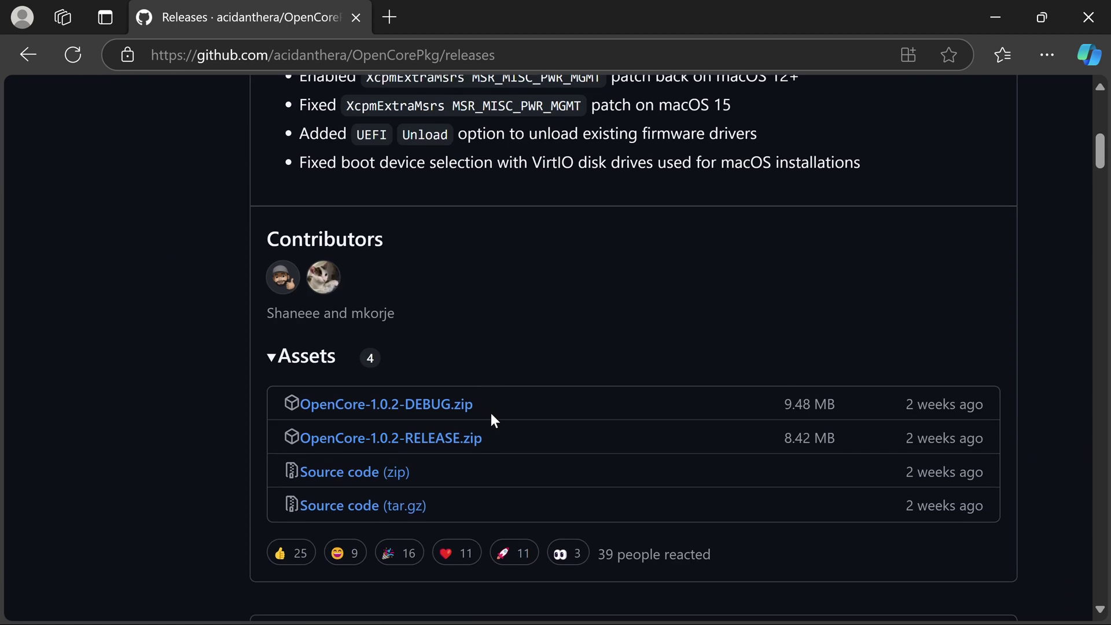
Download OpenCore-1.0.2-RELEASE.zip from the release 1.0.2 Assets list
left_click(407, 443)
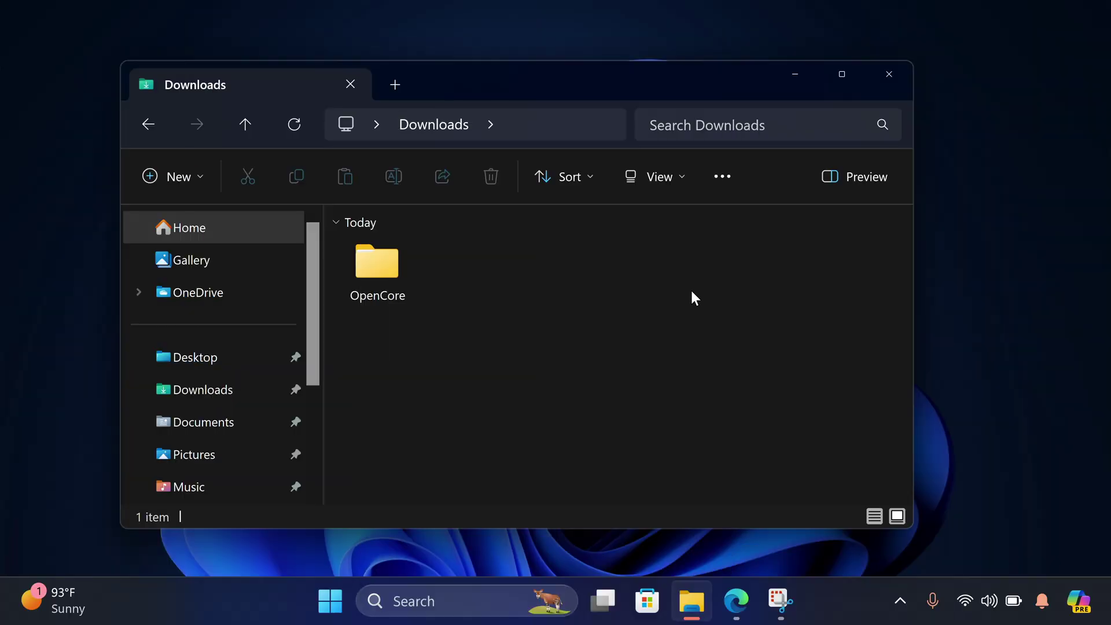
Navigate to OpenCore\Utilities\macrecovery and type cmd into the address bar
double_click(384, 265)
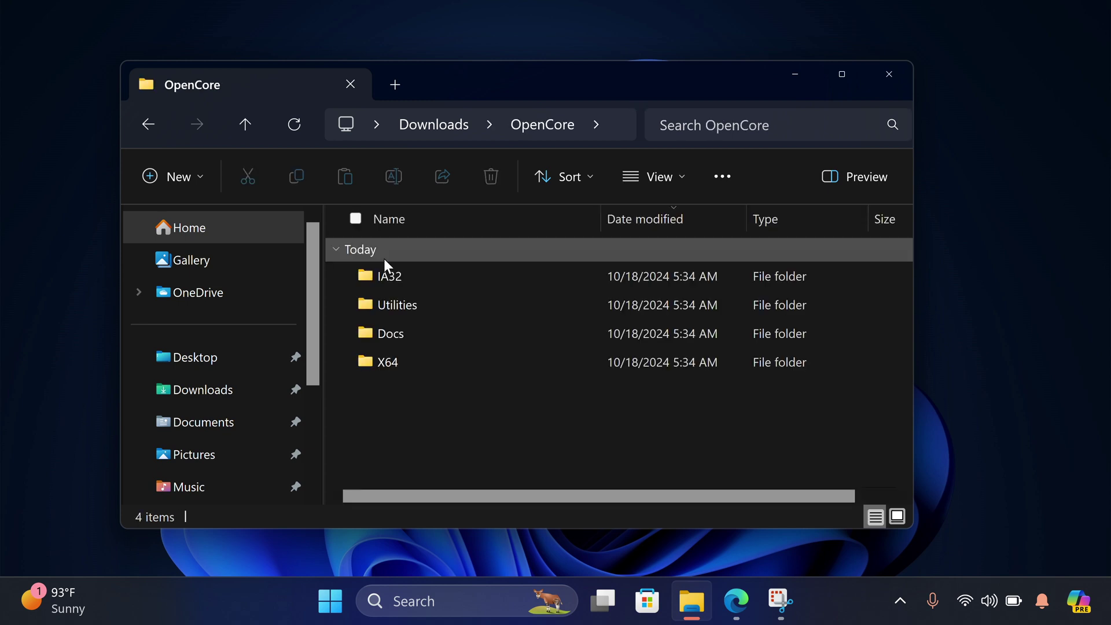
left_click(404, 305)
double_click(405, 304)
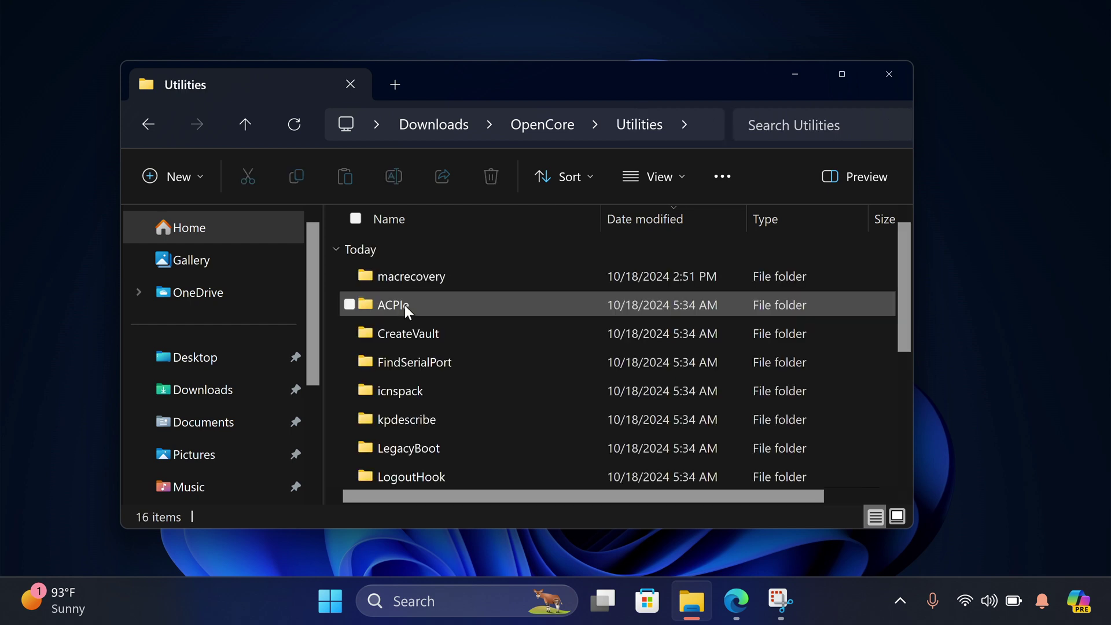
double_click(416, 276)
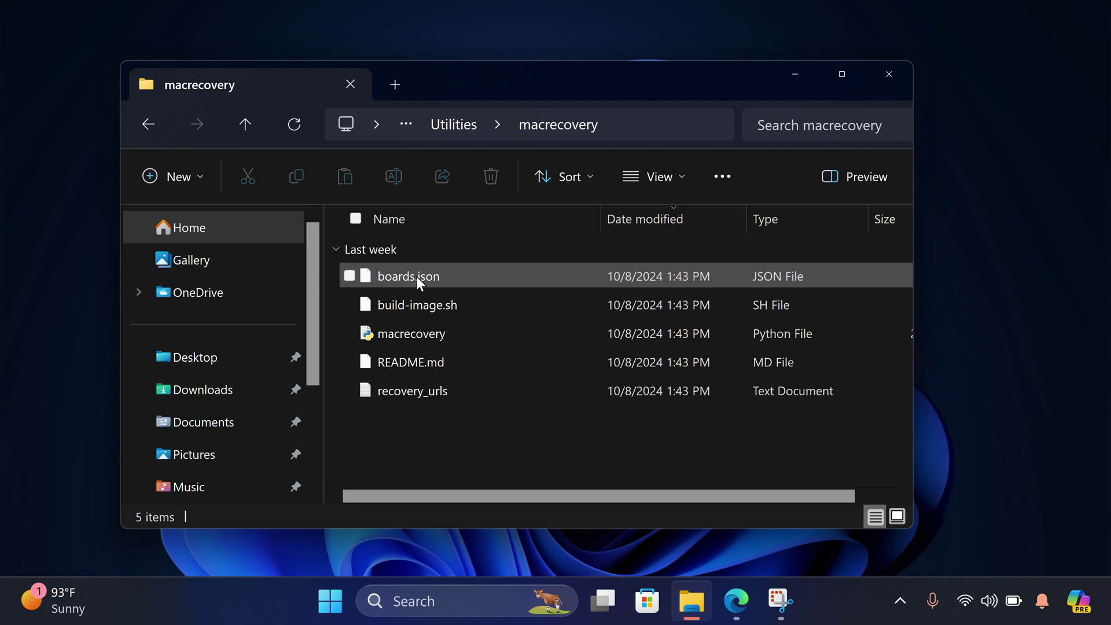
right_click(461, 444)
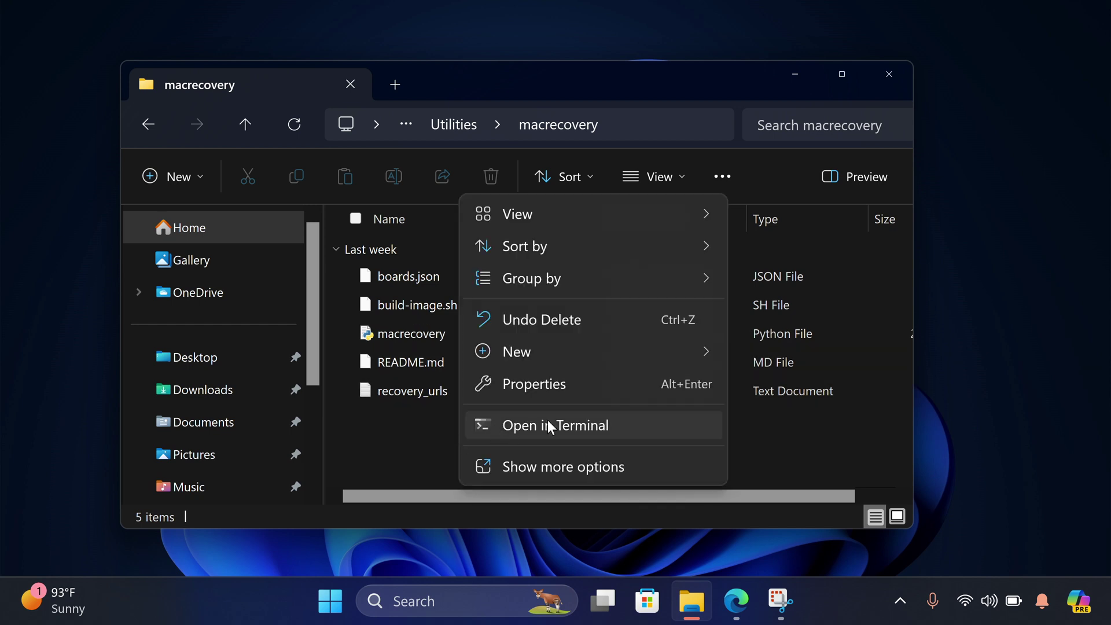
left_click(431, 441)
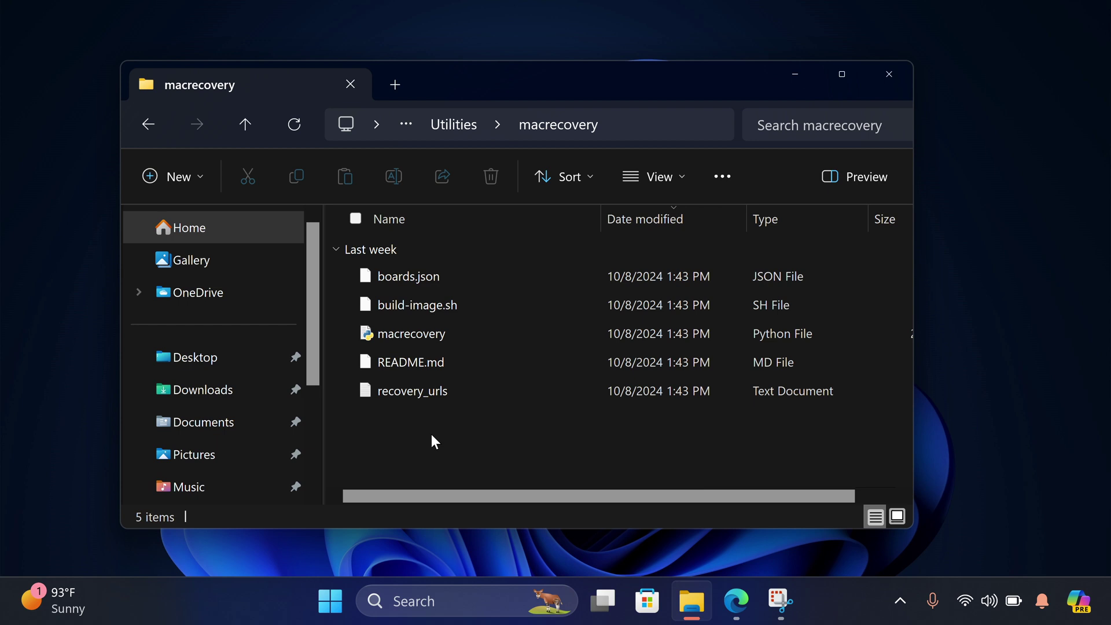
left_click(690, 119)
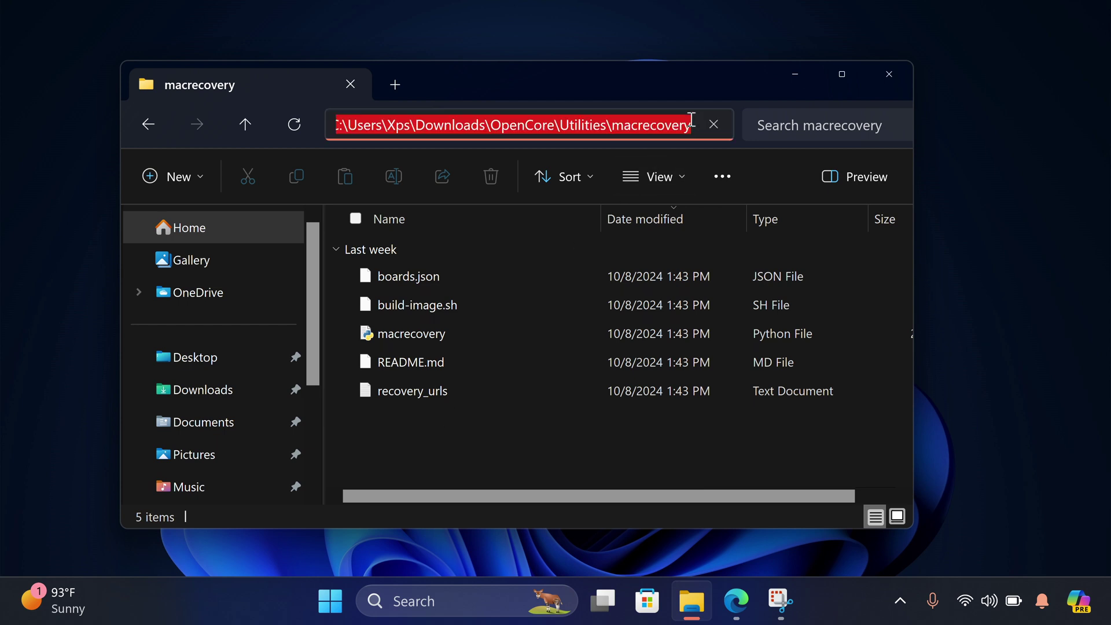
type("cmd")
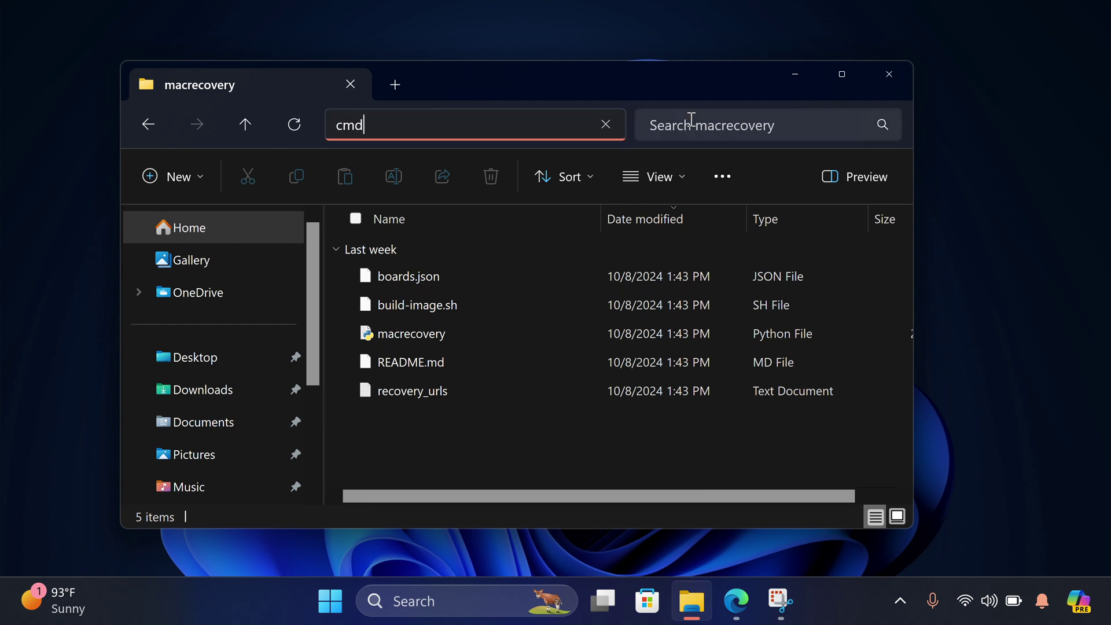
Open a maximized command prompt in macrecovery and copy the guide's Sequoia (15) macrecovery command
key("Return")
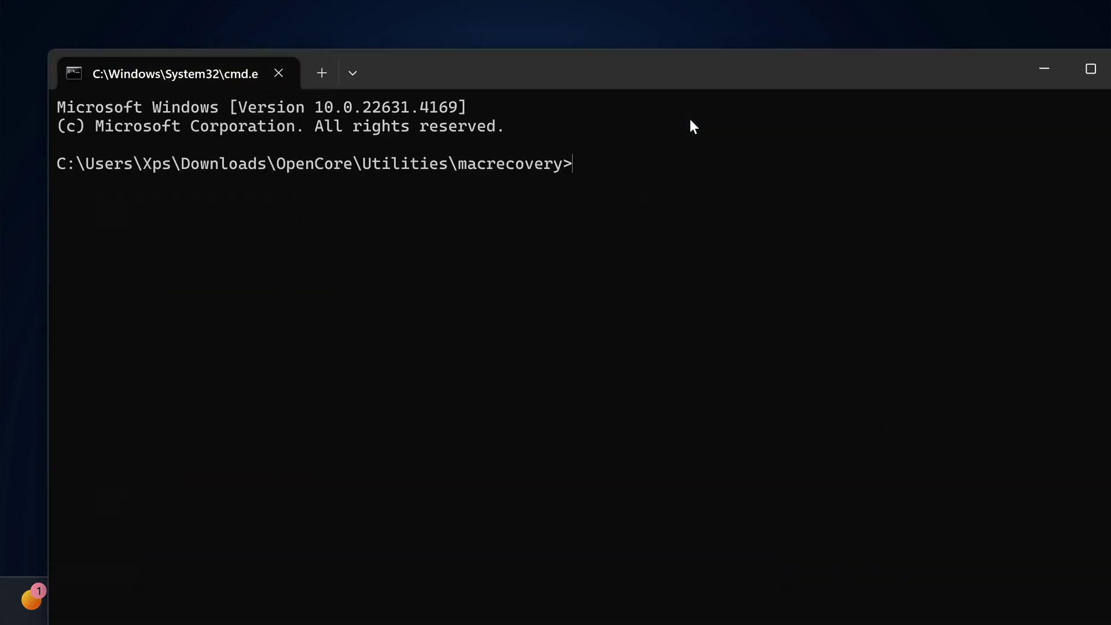
left_click(1087, 72)
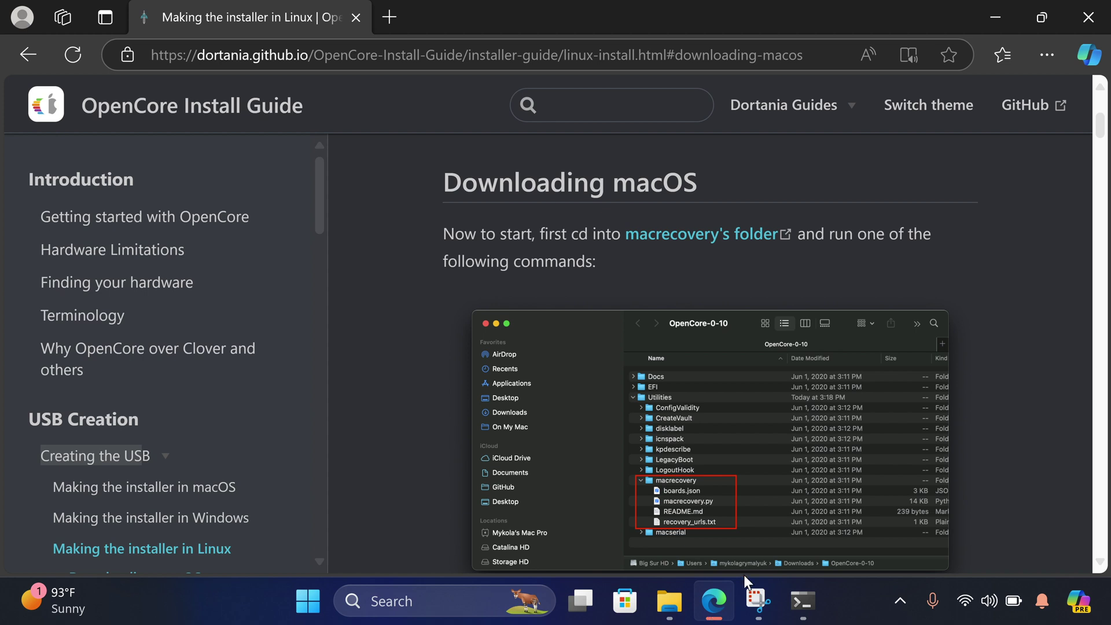
scroll(821, 540, "down", 3)
scroll(822, 539, "down", 5)
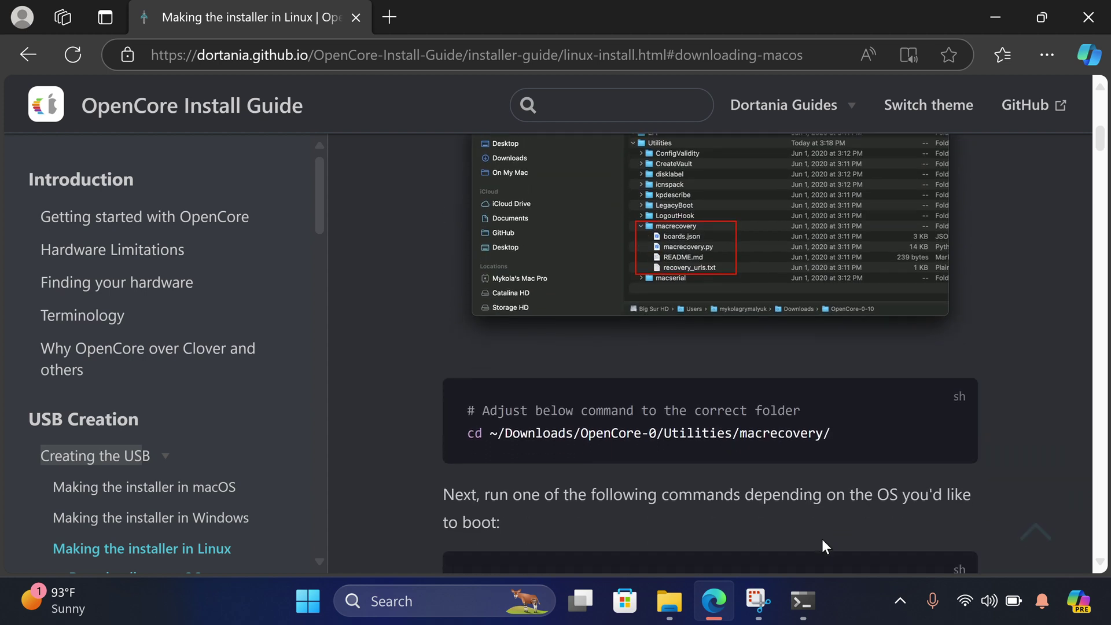
scroll(822, 540, "down", 1)
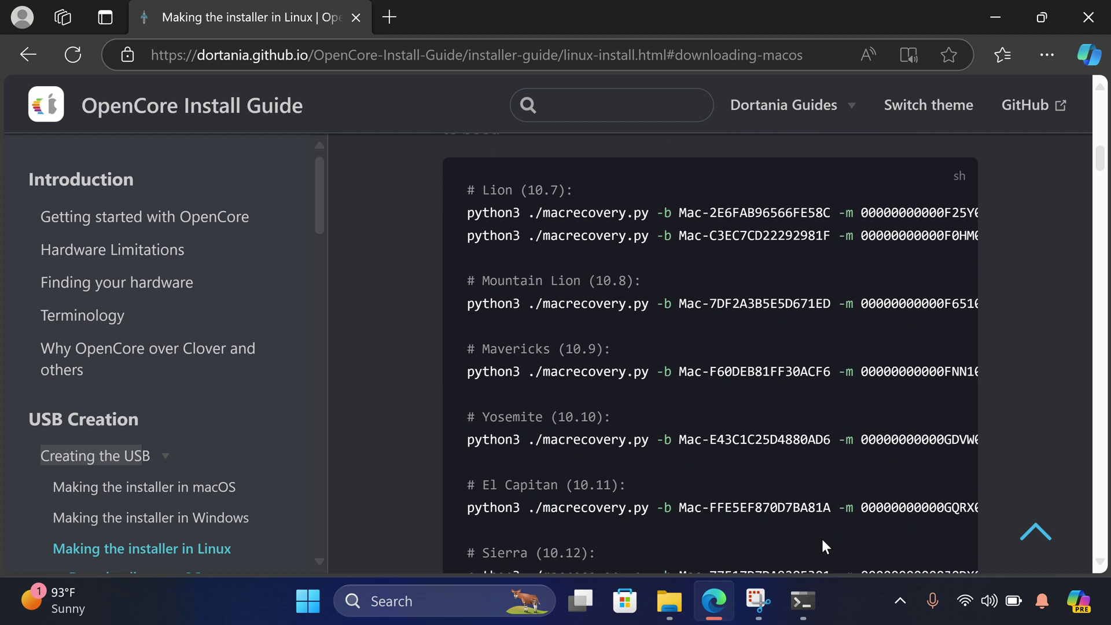
scroll(822, 548, "down", 5)
scroll(821, 545, "down", 4)
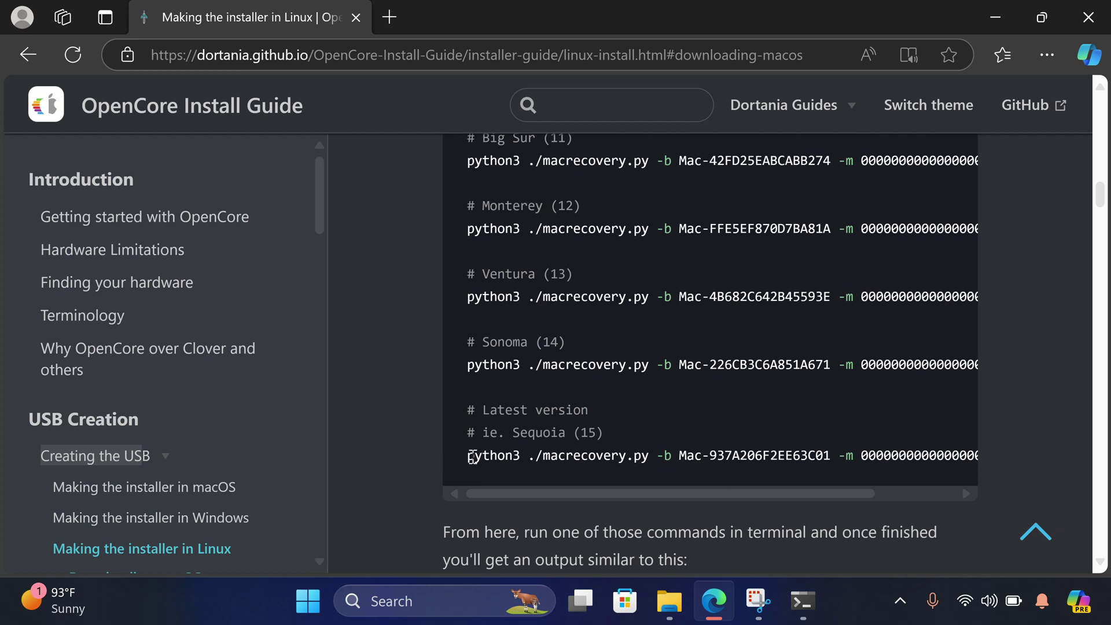
left_click_drag(470, 457, 992, 463)
key("ctrl+c")
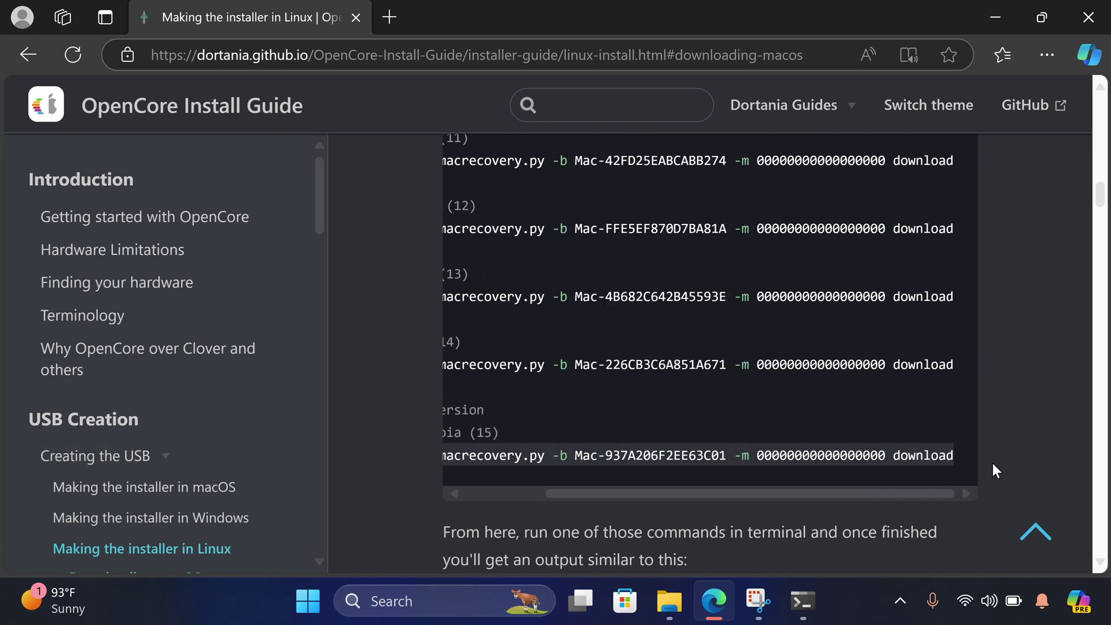
right_click(905, 450)
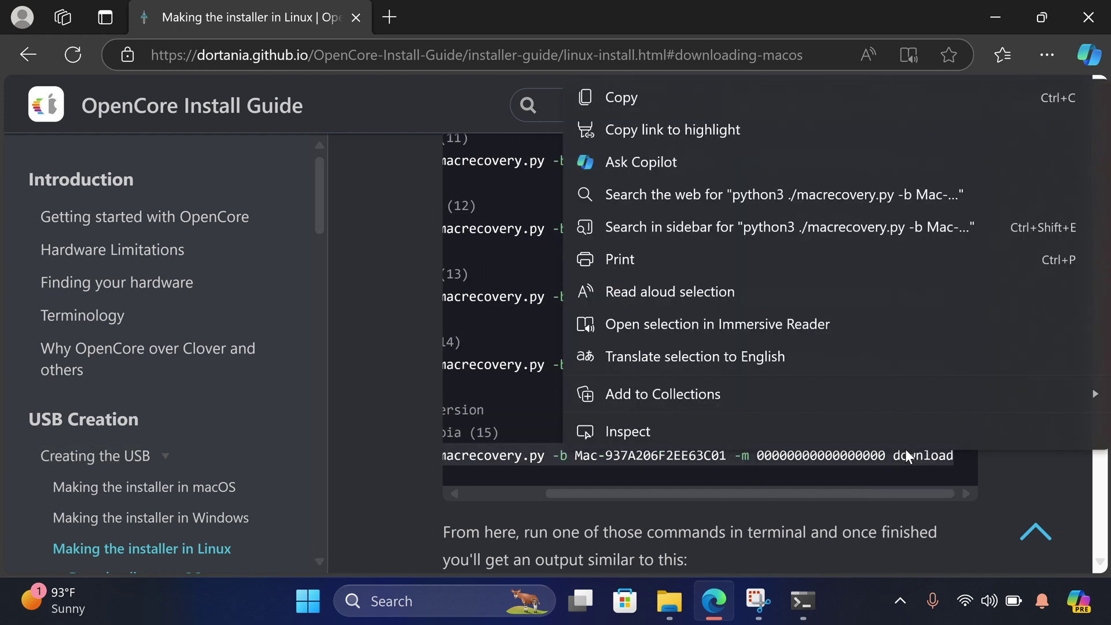
left_click(623, 92)
left_click(990, 16)
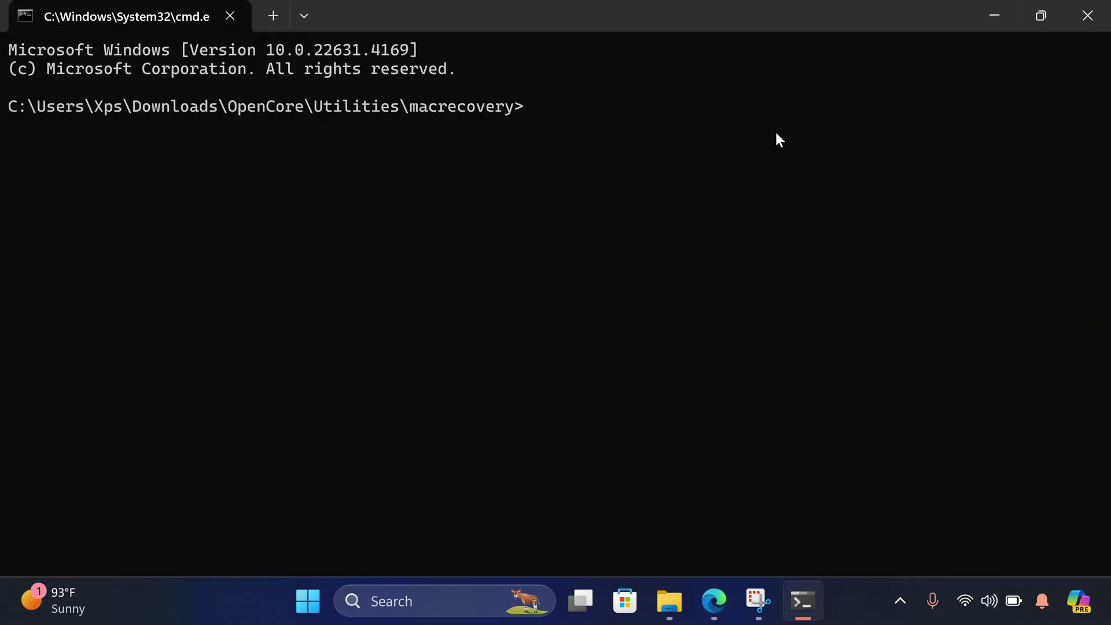
Paste and run the Sequoia macrecovery command, downloading the 753 MB BaseSystem.dmg until verification completes
key("ctrl+v")
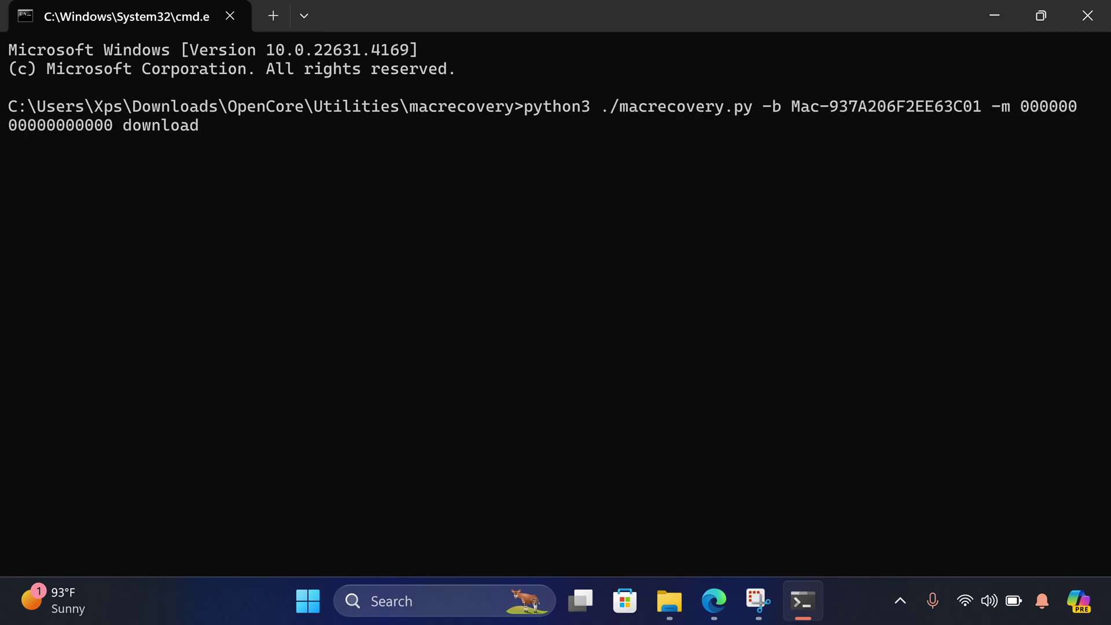
key("Return")
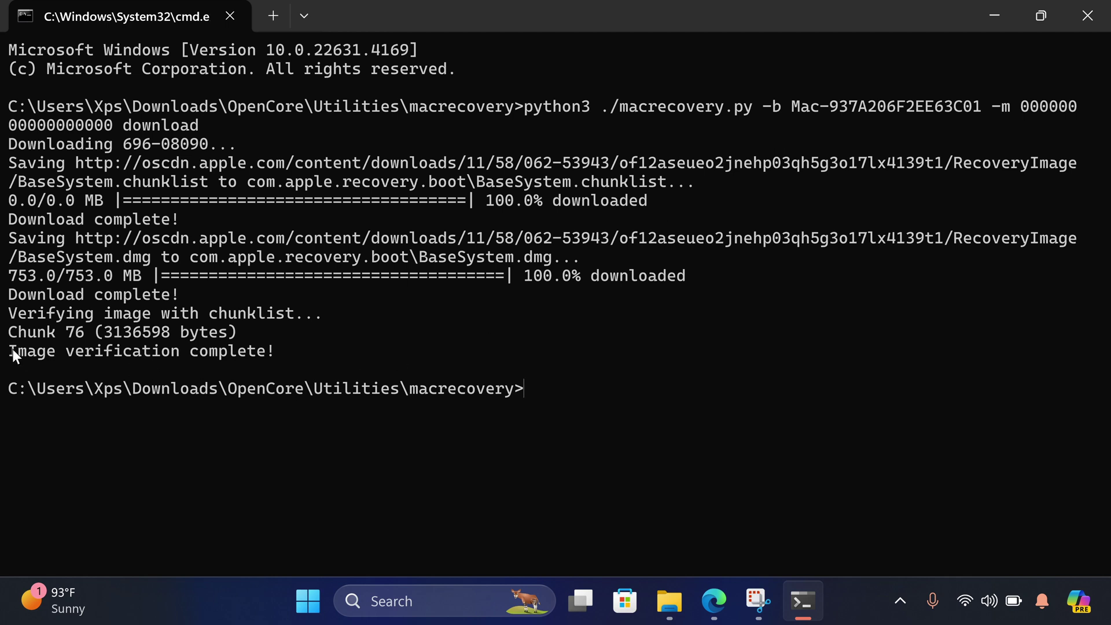
left_click_drag(12, 349, 268, 349)
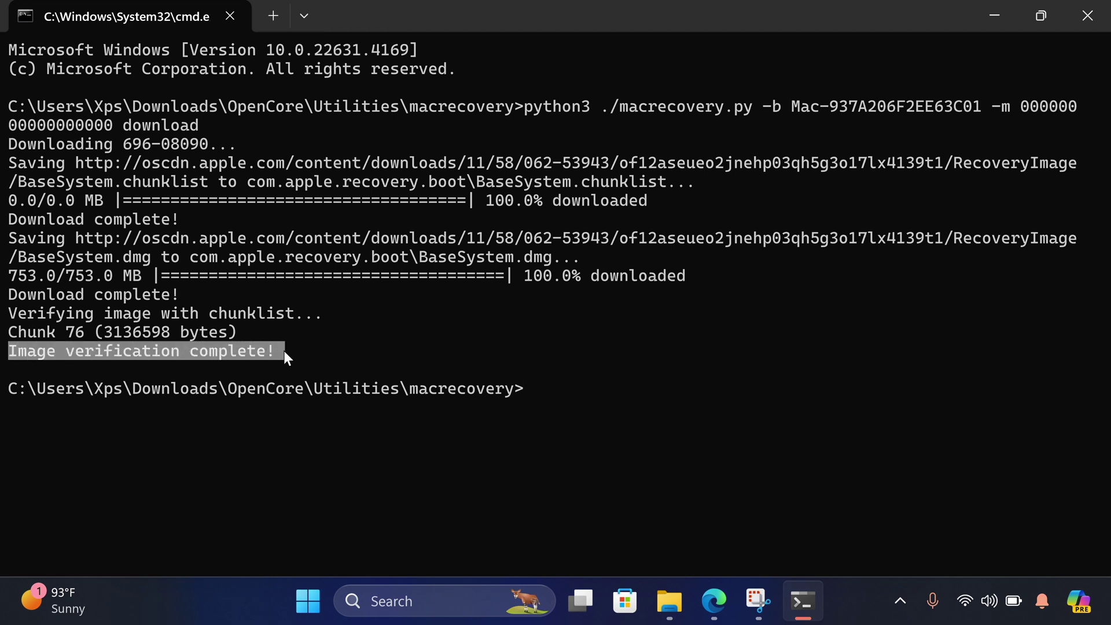
Close Command Prompt and open com.apple.recovery.boot to see BaseSystem.dmg and BaseSystem.chunklist
left_click(1082, 20)
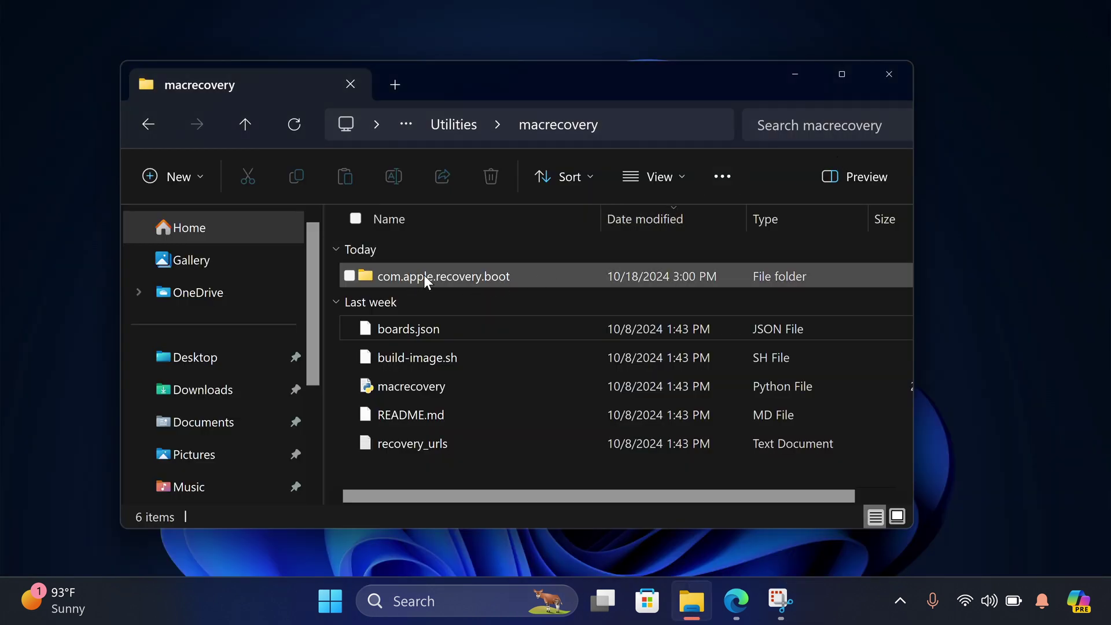
mouse_move(422, 275)
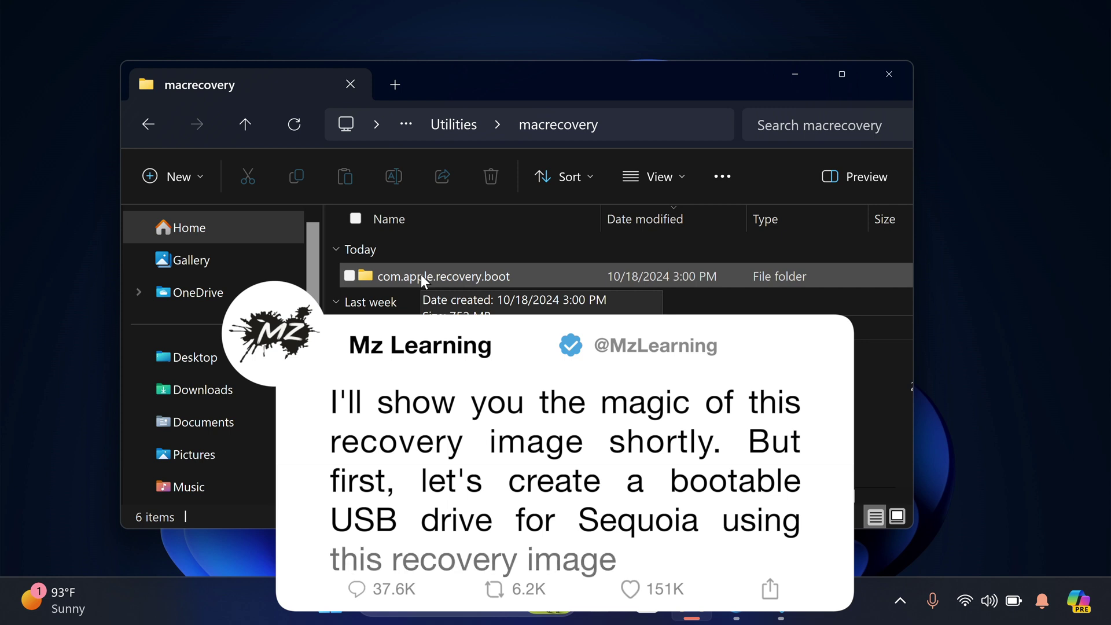
double_click(422, 276)
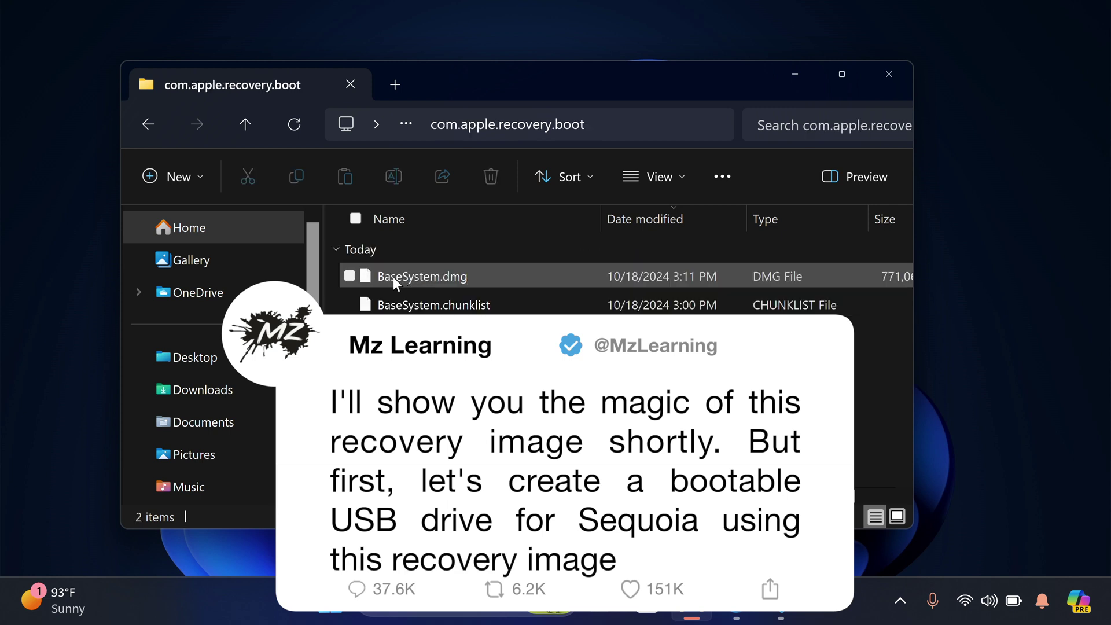
mouse_move(435, 276)
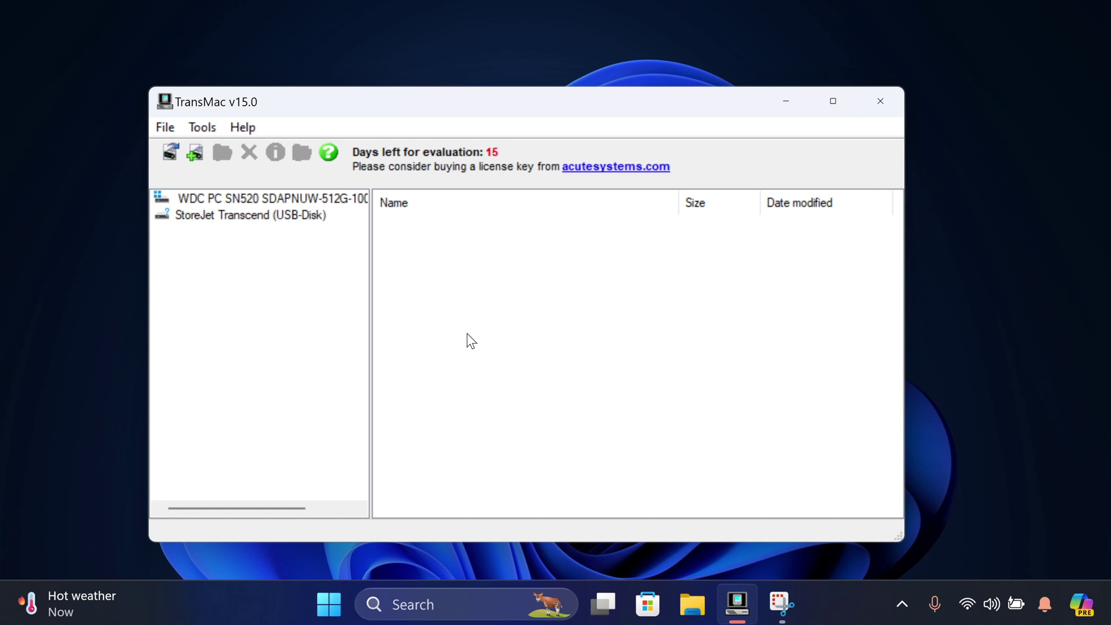
Begin a Restore with Disk Image on the StoreJet Transcend USB drive
right_click(216, 218)
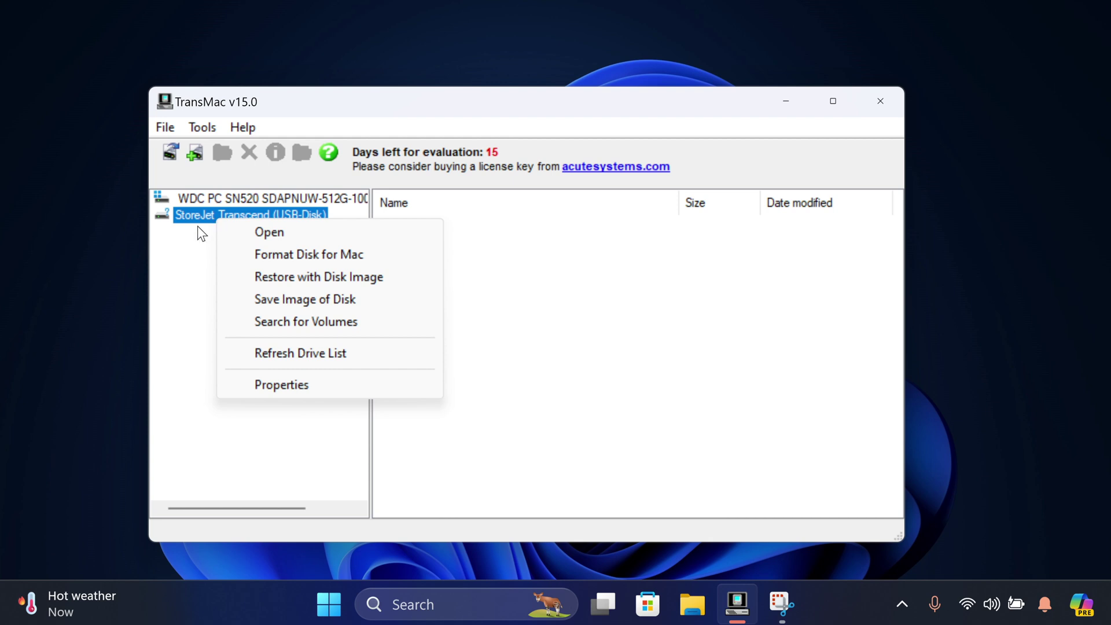
left_click(265, 279)
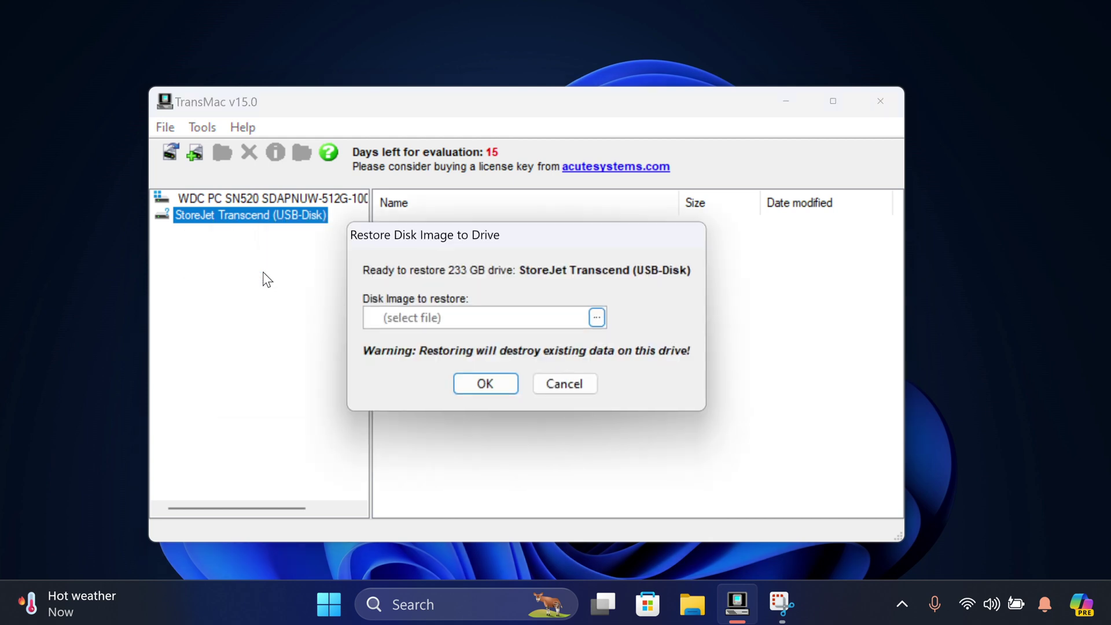
left_click(597, 318)
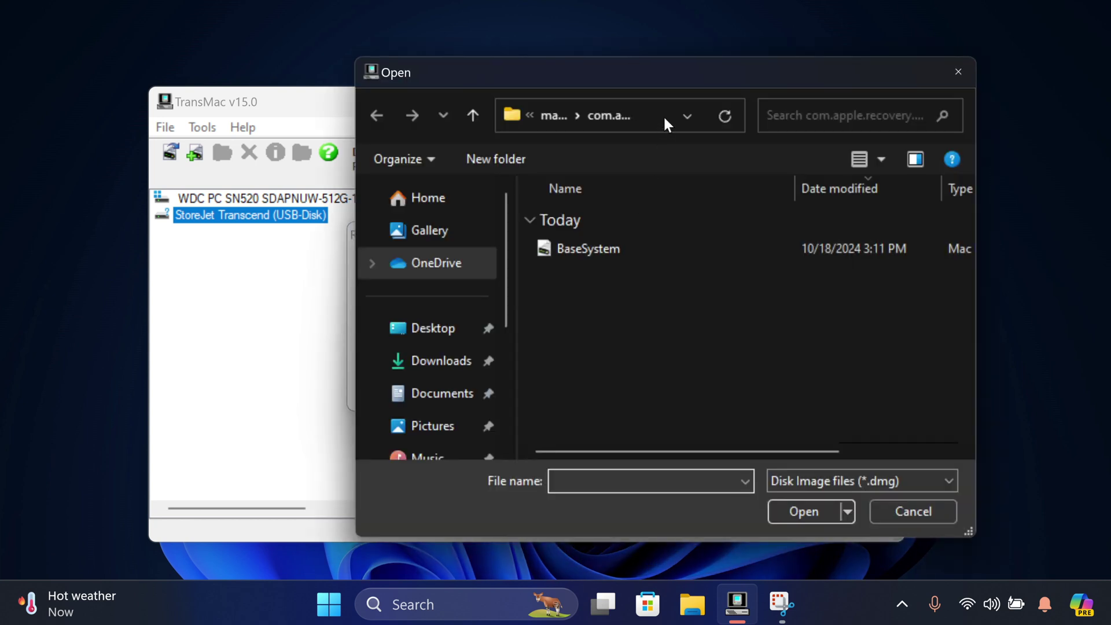
left_click_drag(676, 78, 555, 103)
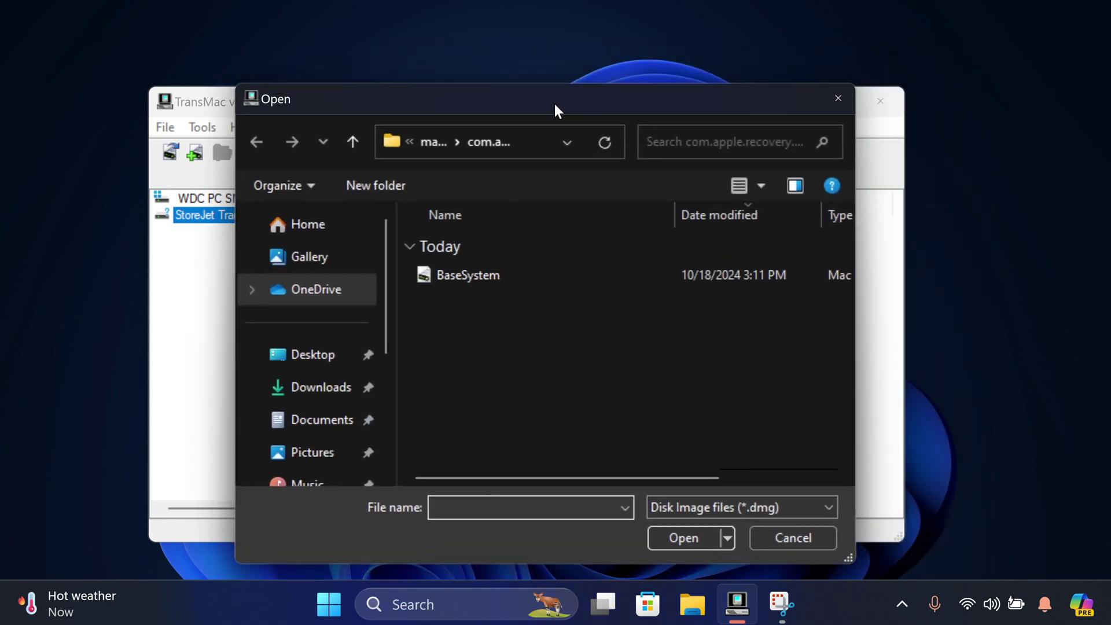
Pick BaseSystem from Downloads\OpenCore\Utilities\macrecovery\com.apple.recovery.boot and start the restore
left_click(328, 387)
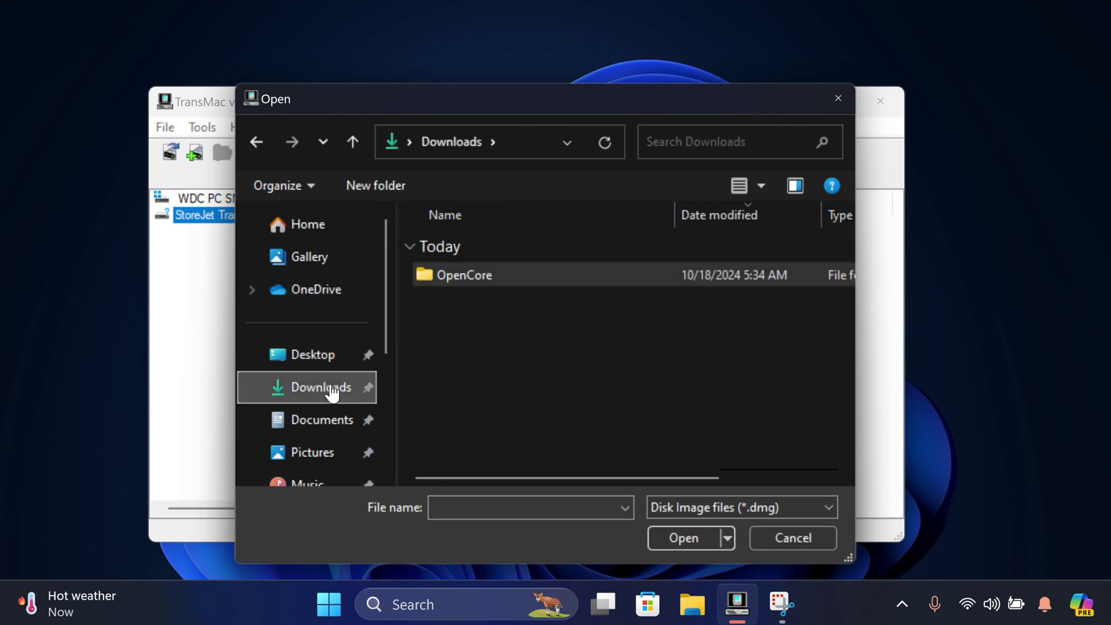
double_click(462, 277)
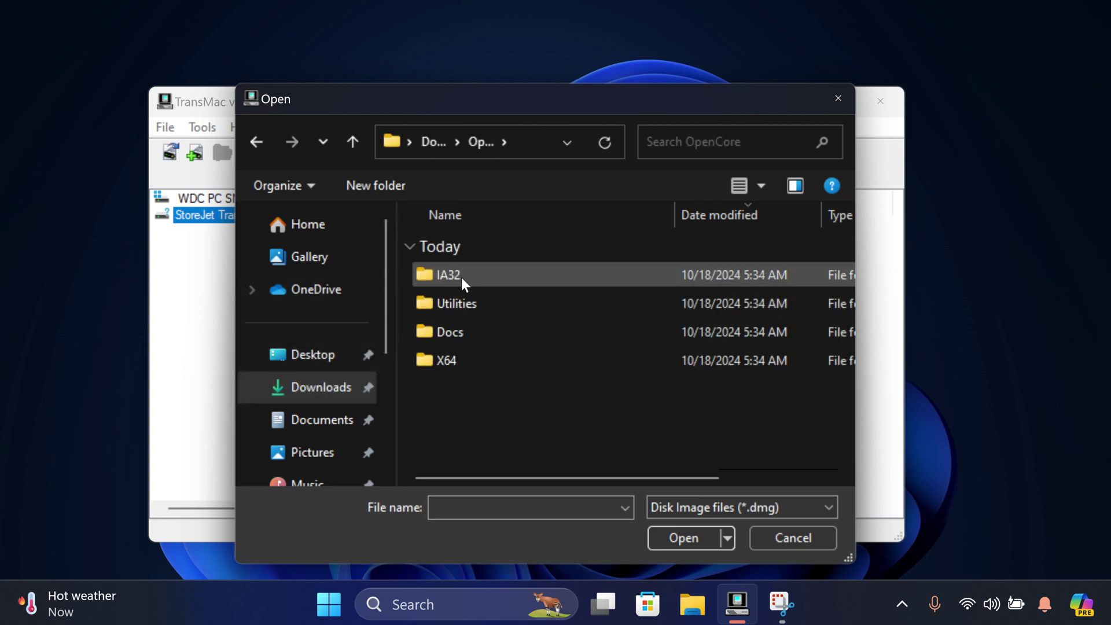
double_click(463, 304)
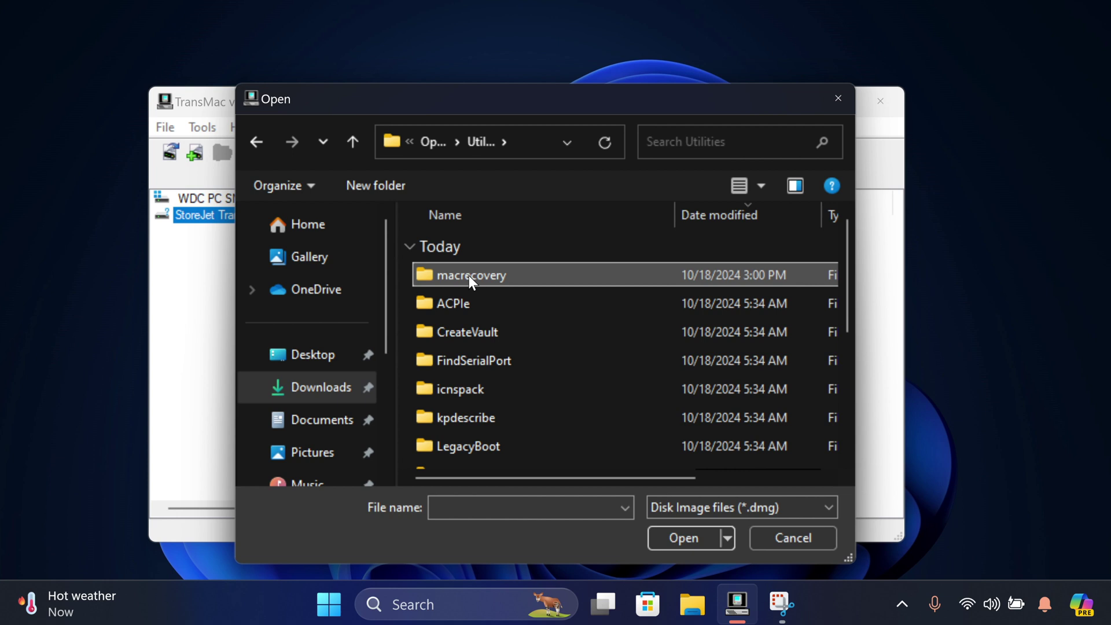
double_click(469, 276)
double_click(468, 275)
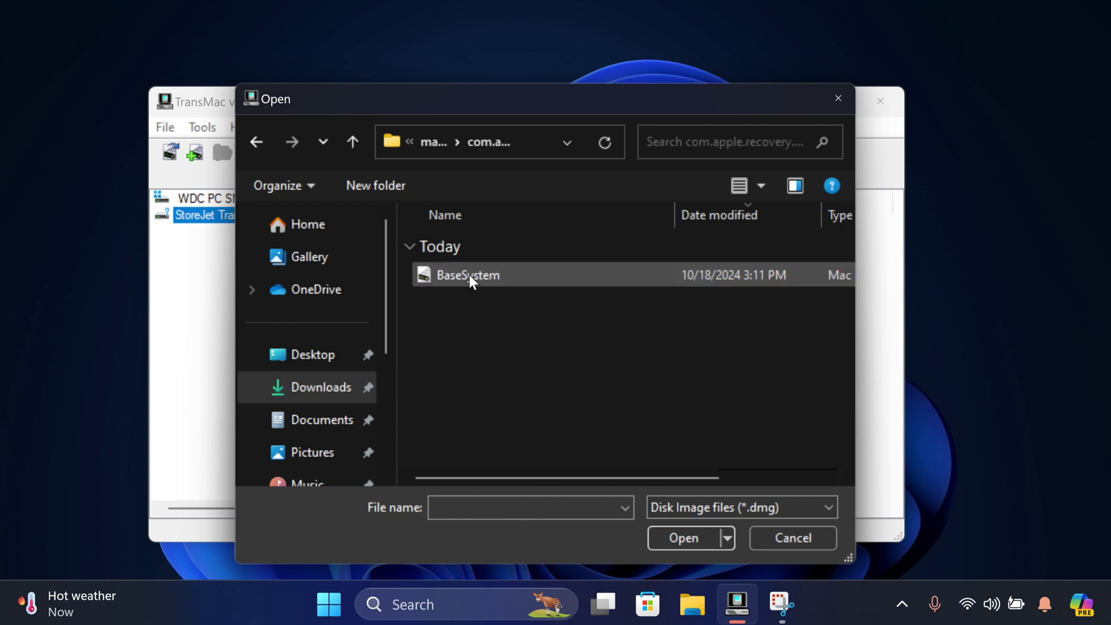
left_click(471, 274)
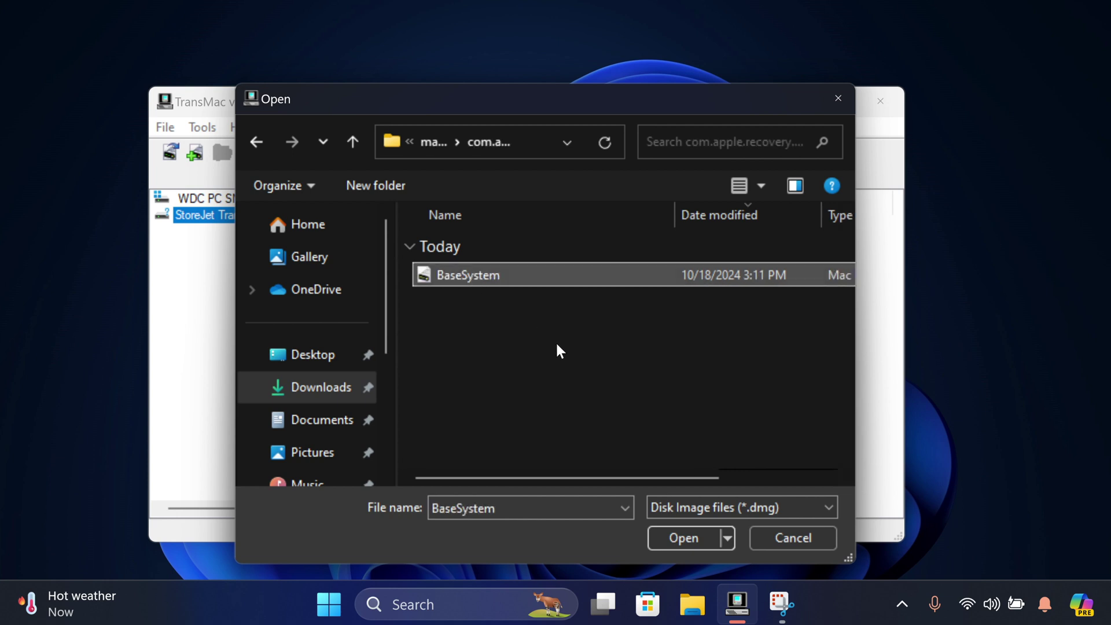
left_click(679, 532)
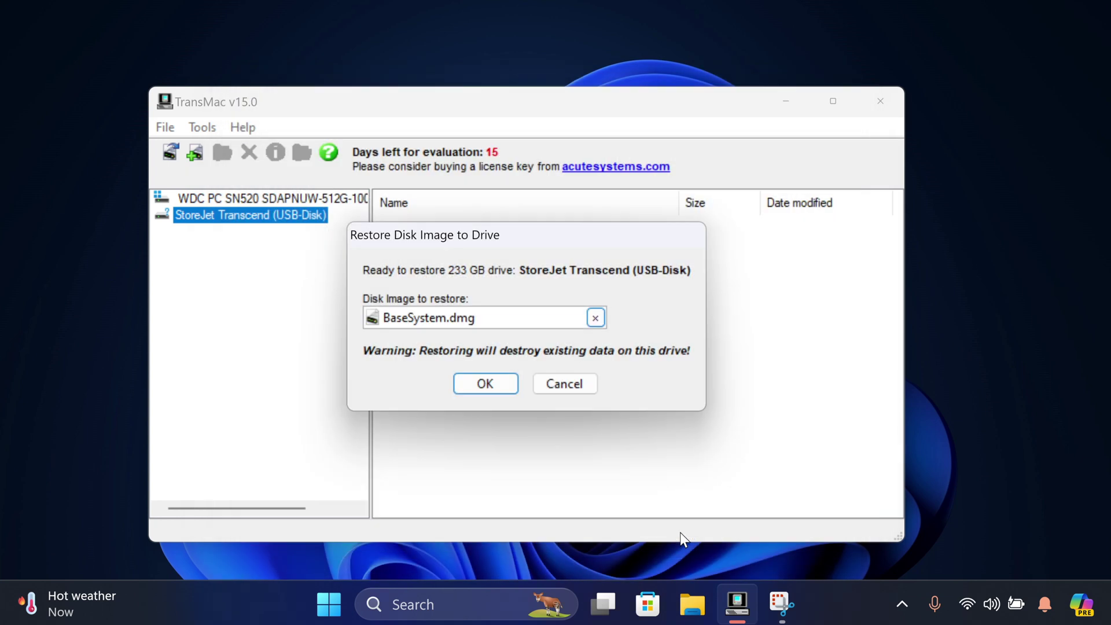
left_click(483, 383)
Accept the data-loss warning, finish the restore, then view Install macOS Sequoia.app on macOS Base System
left_click(491, 355)
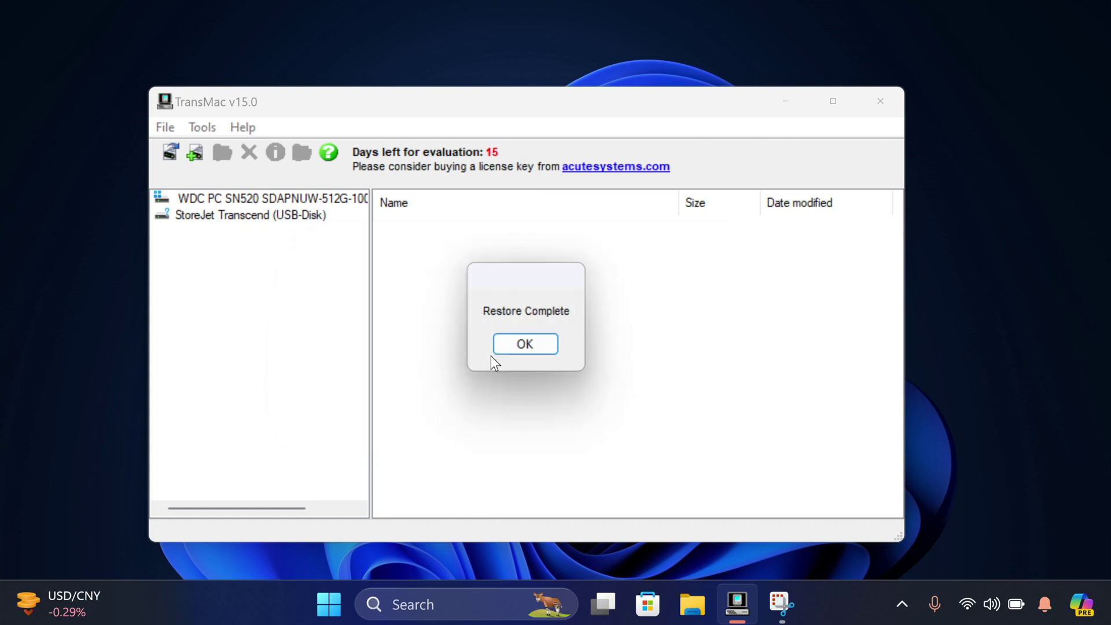
left_click(524, 344)
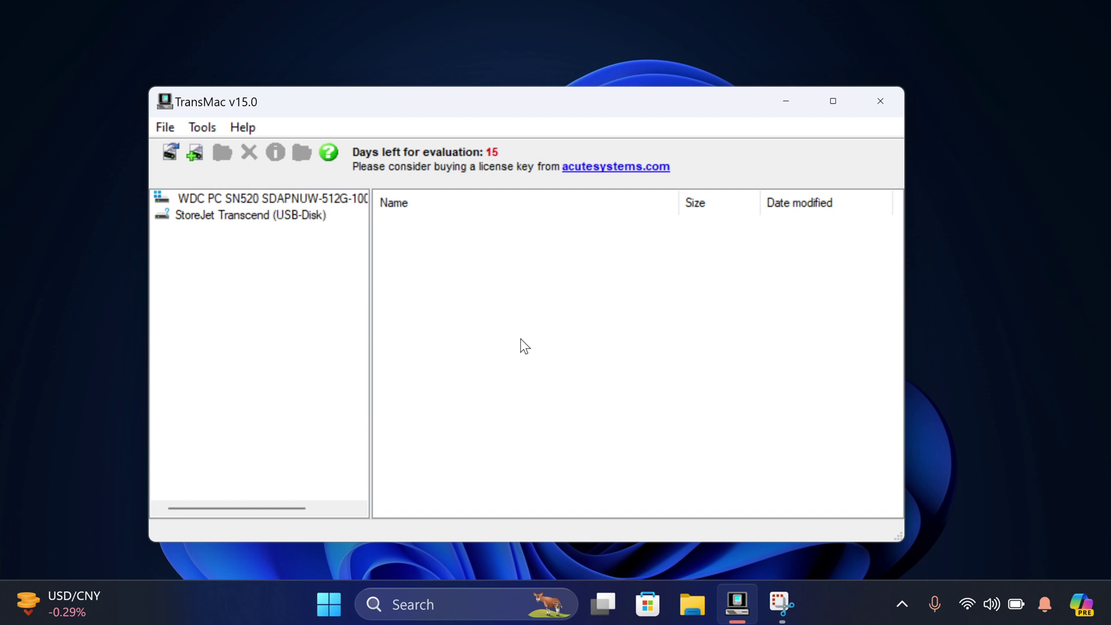
left_click(223, 215)
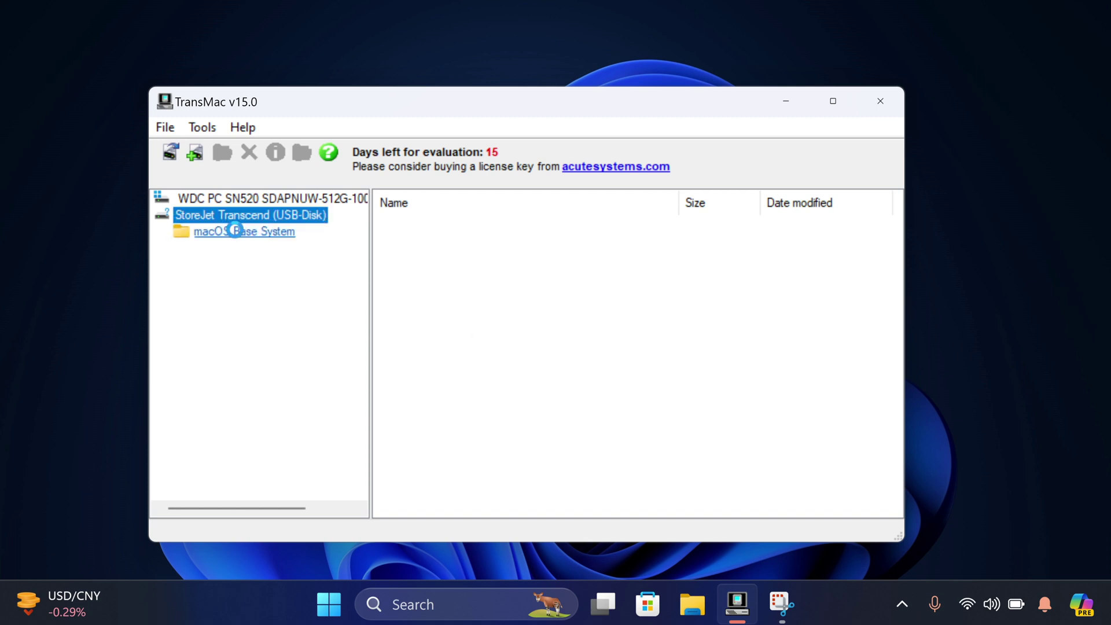
left_click(237, 232)
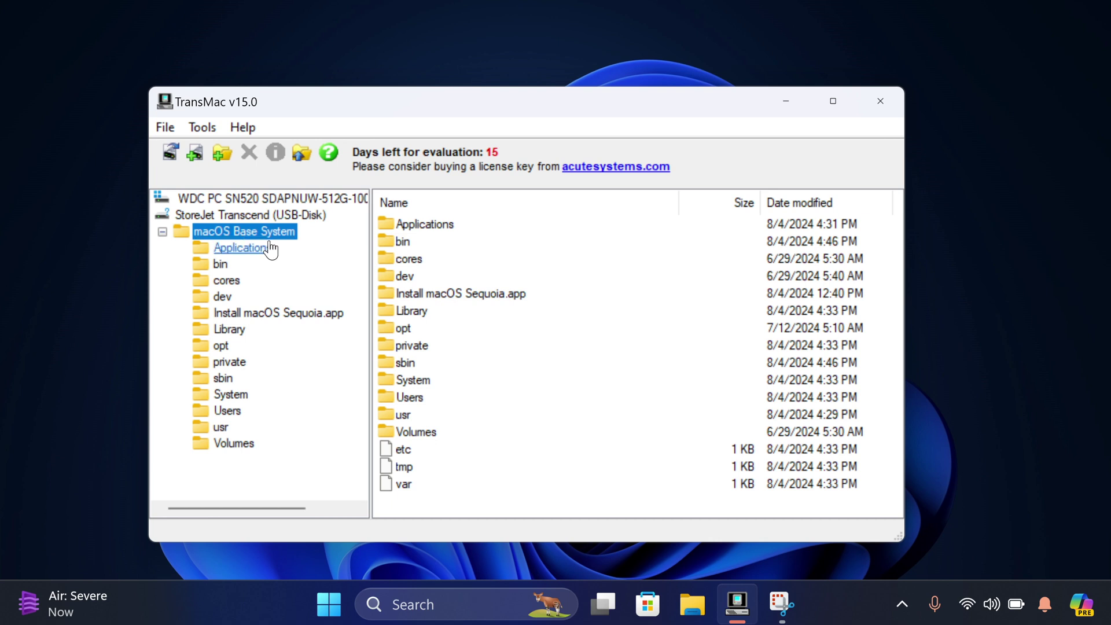
left_click(460, 294)
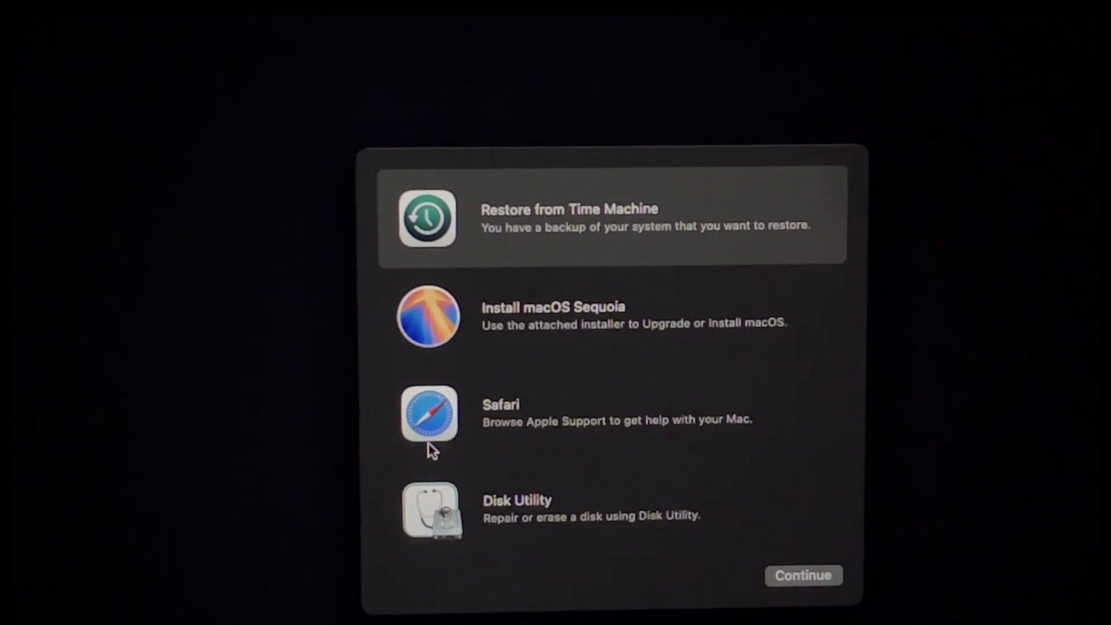
Select Install macOS Sequoia in macOS Recovery and continue into the installer
left_click(487, 328)
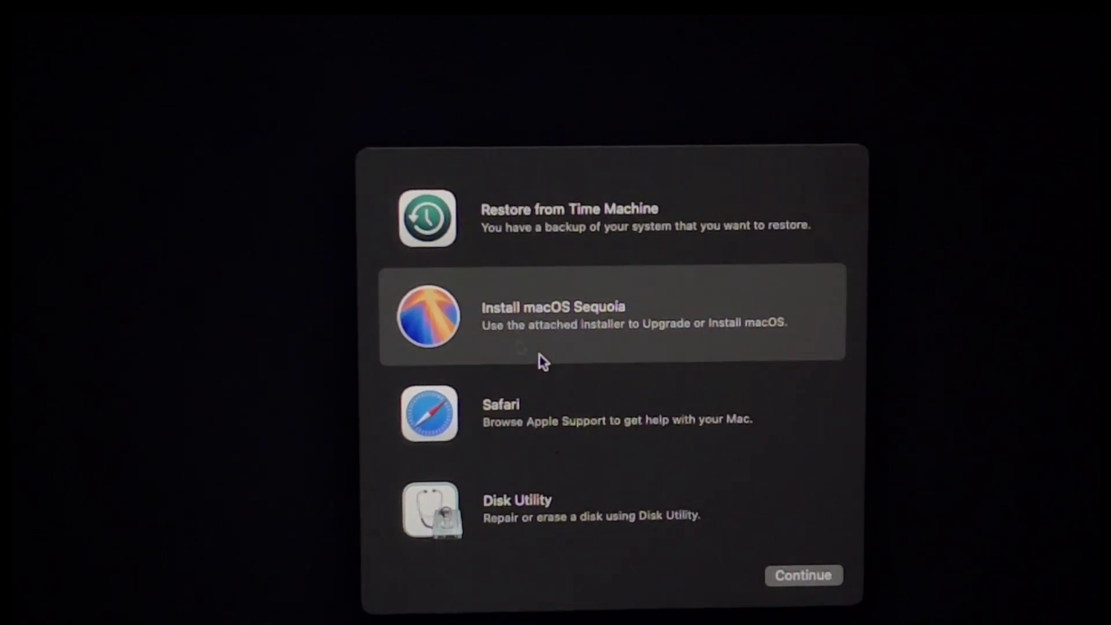
left_click(805, 576)
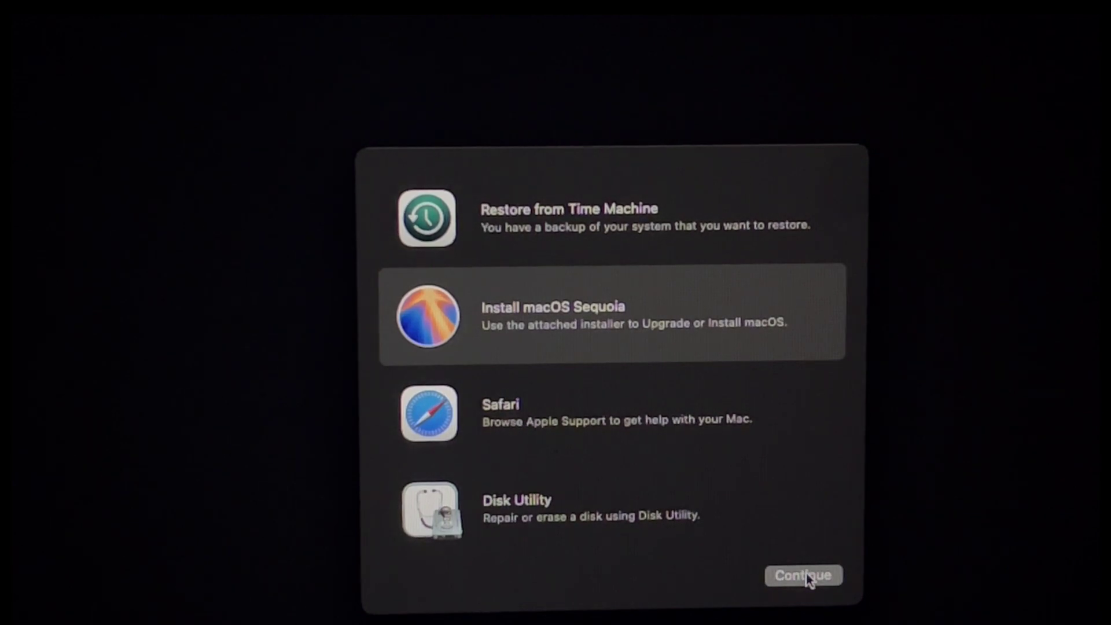